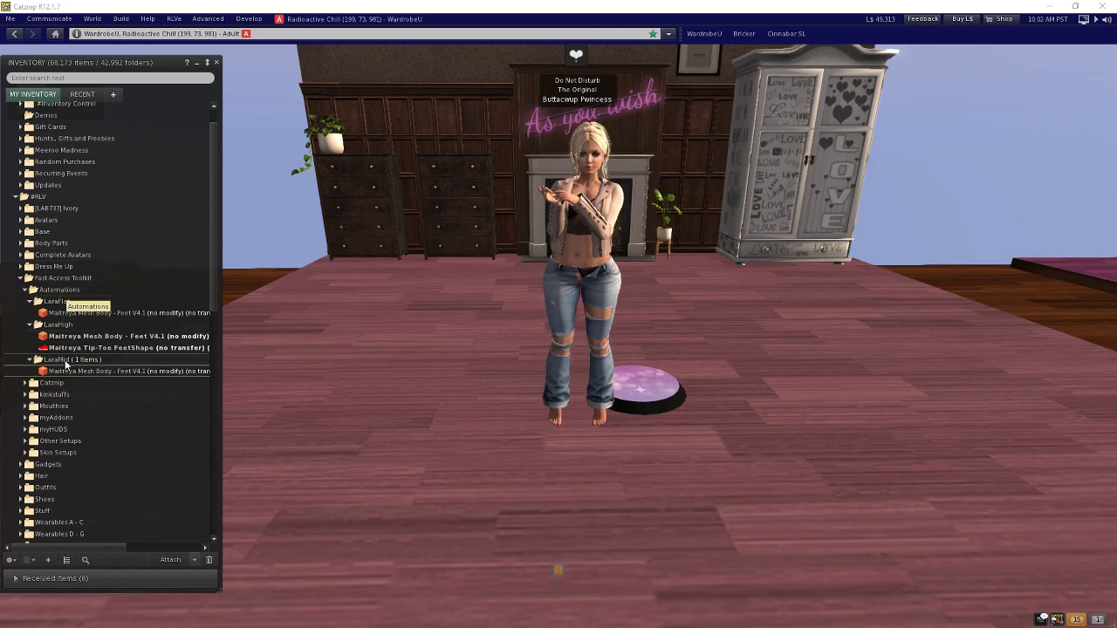
pyautogui.click(66, 360)
pyautogui.click(65, 325)
pyautogui.click(66, 302)
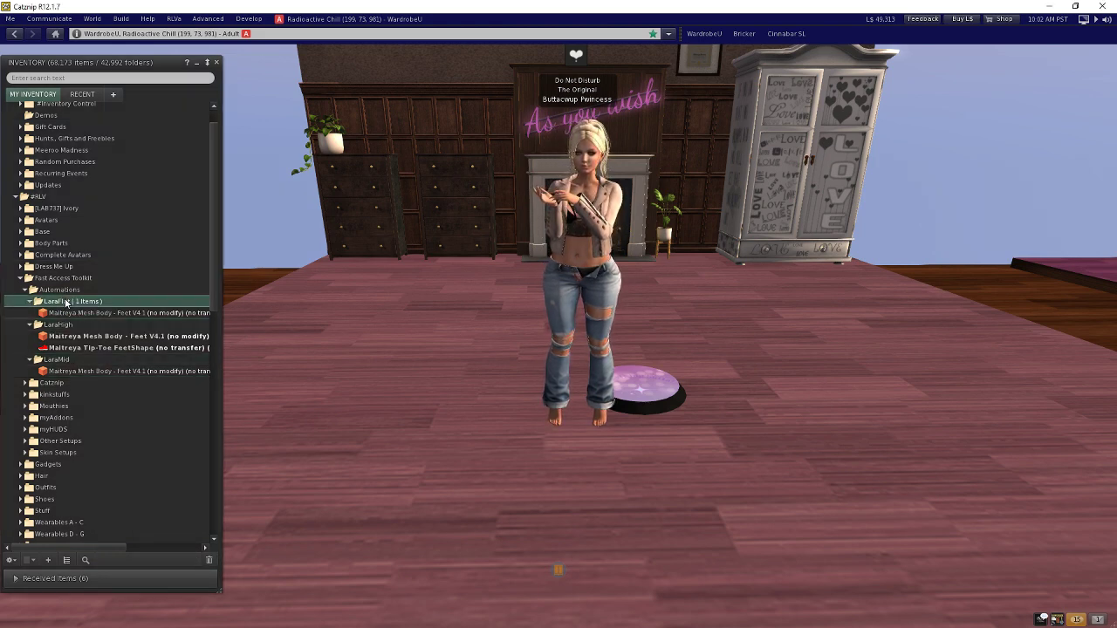
pyautogui.click(125, 348)
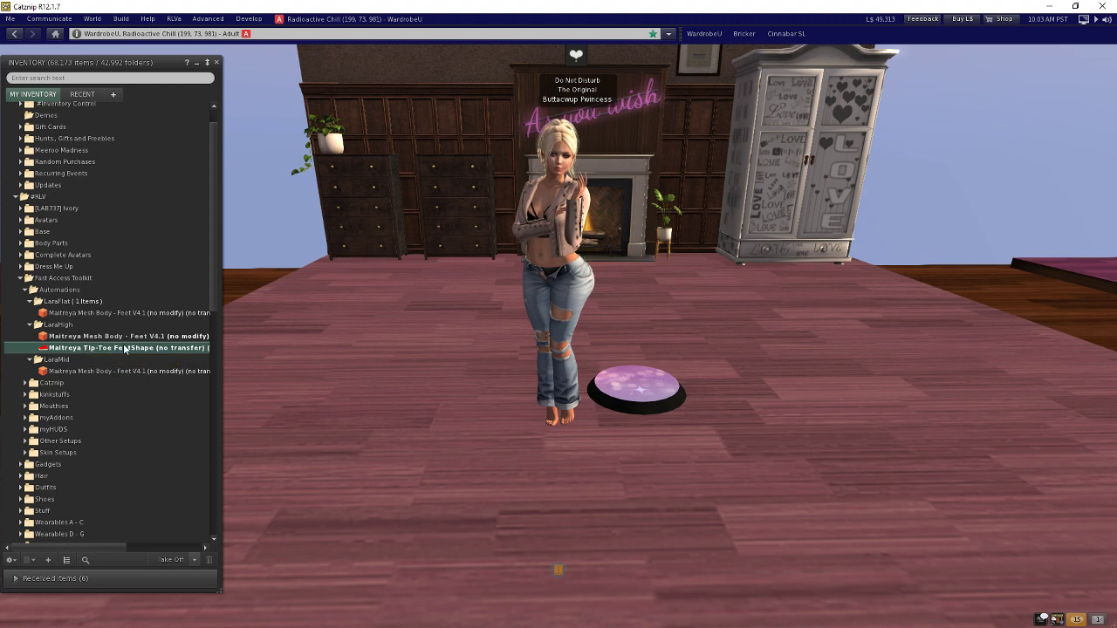
pyautogui.click(80, 325)
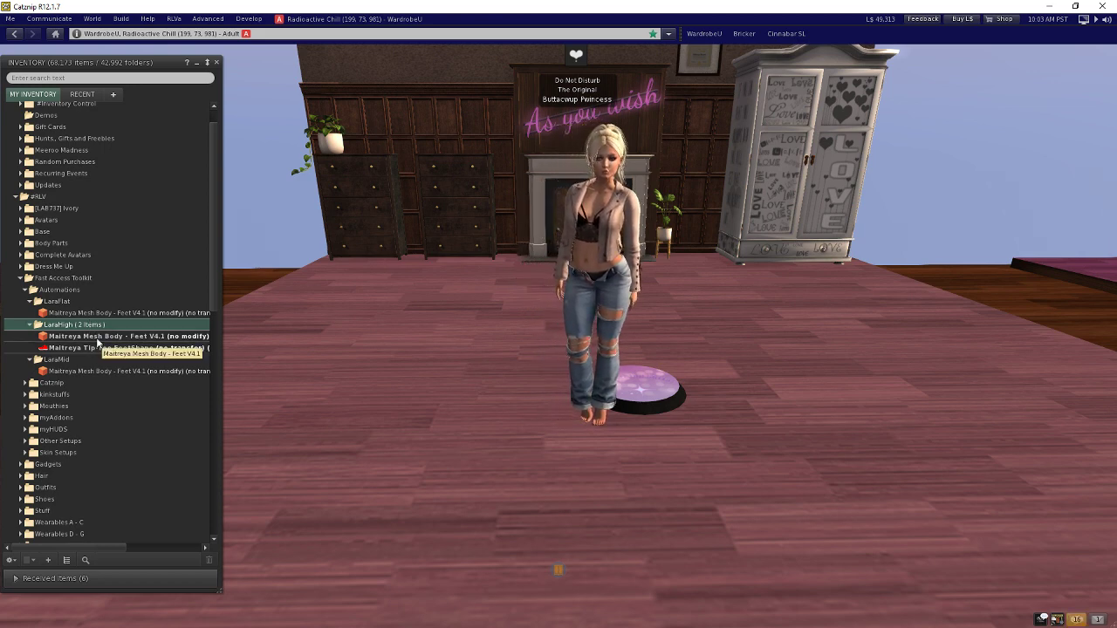
pyautogui.press('Down')
pyautogui.press('Down')
pyautogui.press('Down')
pyautogui.press('Down')
pyautogui.press('Up')
pyautogui.press('Up')
pyautogui.press('Up')
pyautogui.press('Up')
pyautogui.press('Up')
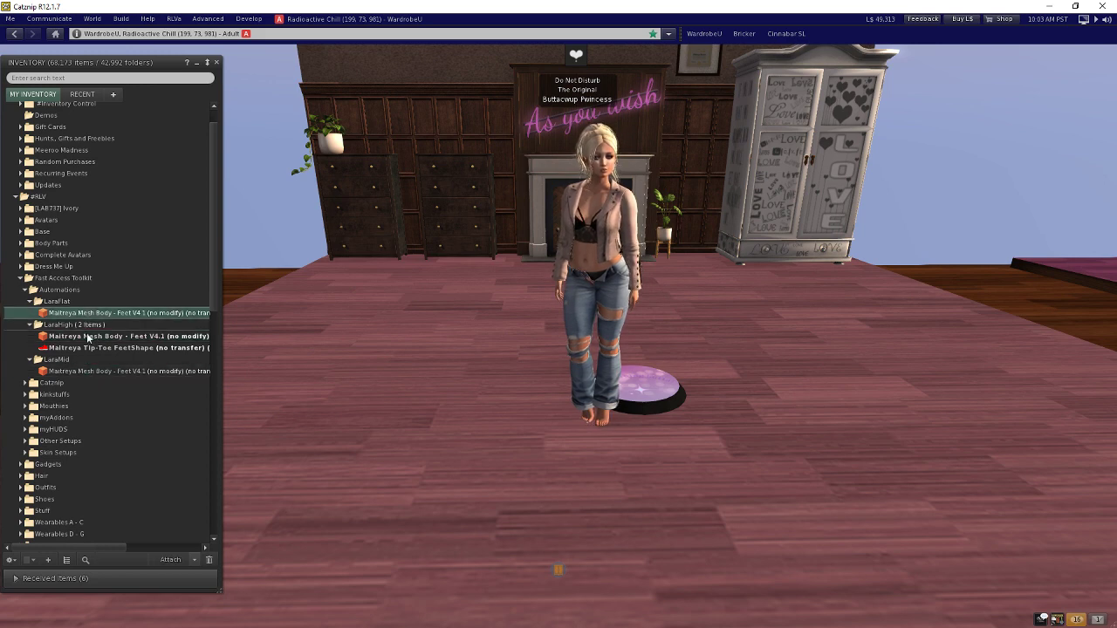
pyautogui.press('Down')
pyautogui.press('Down')
pyautogui.press('Down')
pyautogui.press('Up')
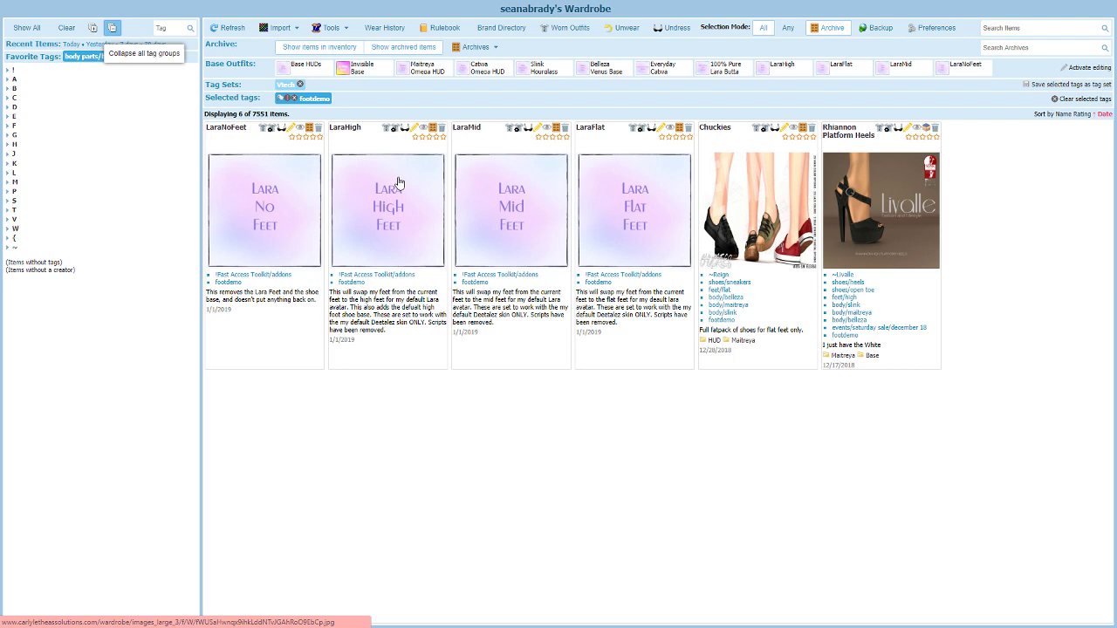
# - Confirm LaraHigh's Dressing tab has shoes and right foot ticked, then save its properties
pyautogui.click(417, 129)
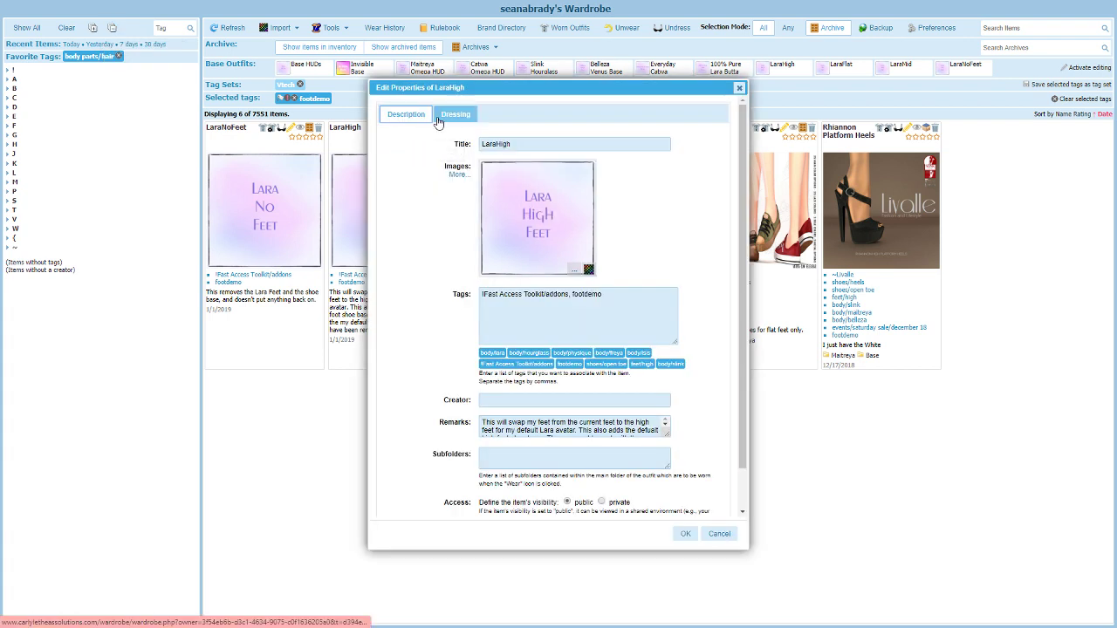
pyautogui.click(453, 114)
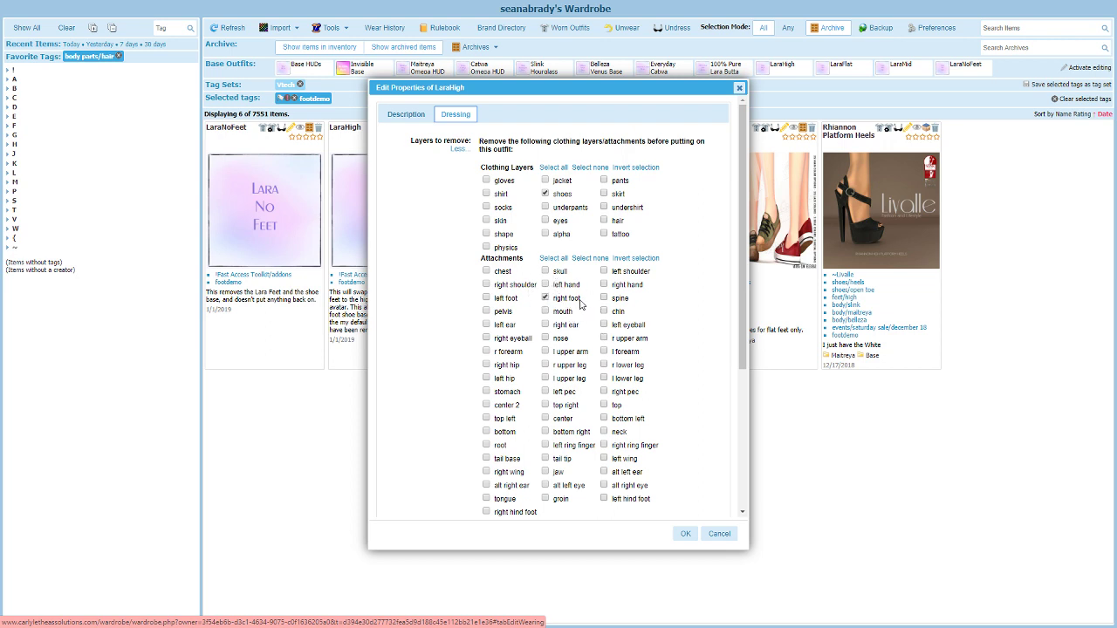
pyautogui.moveTo(584, 302); pyautogui.dragTo(553, 304)
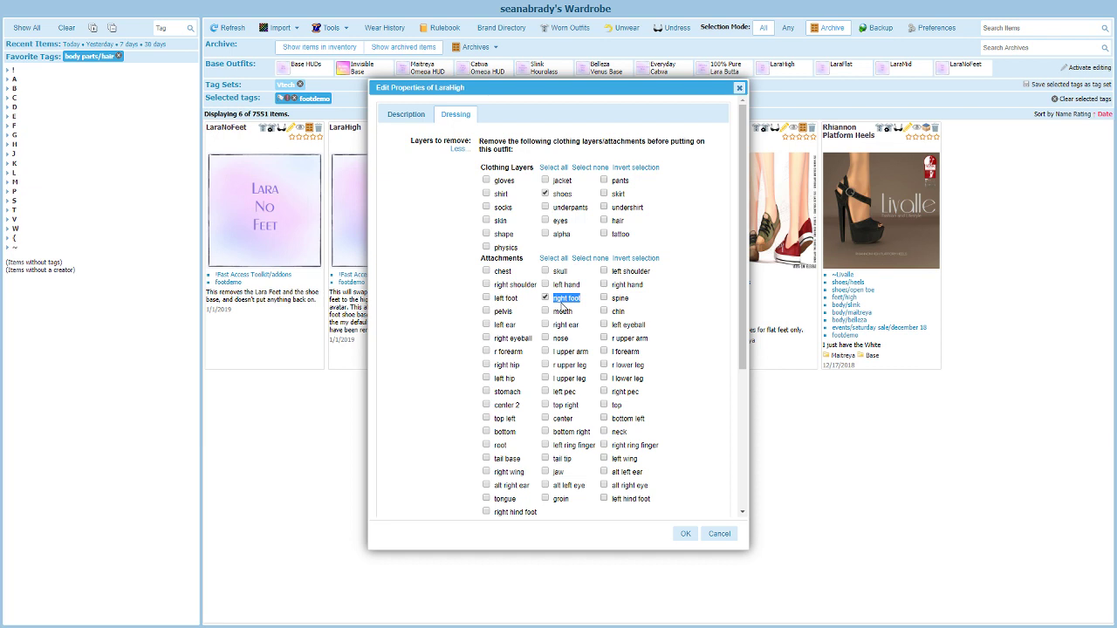
pyautogui.scroll(-2, 563, 305)
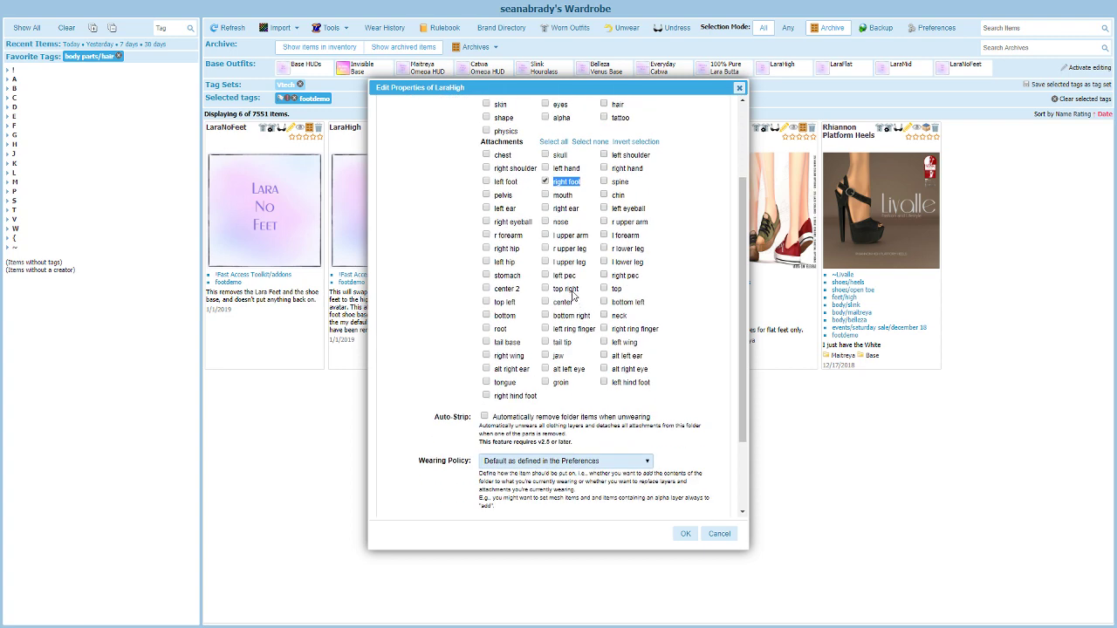
pyautogui.scroll(2, 561, 185)
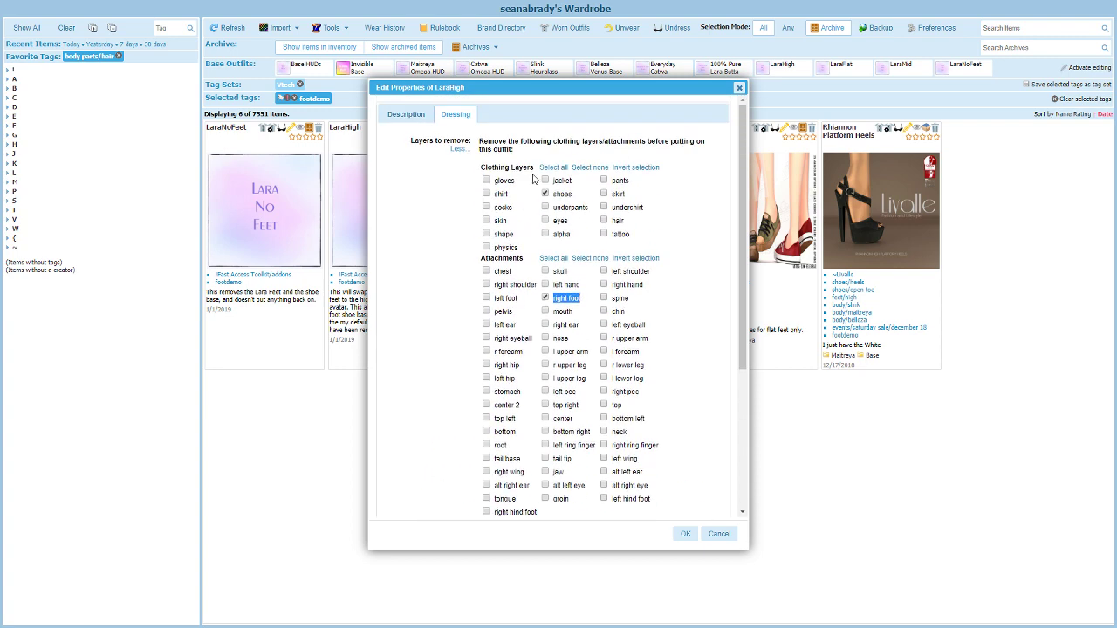
pyautogui.click(690, 537)
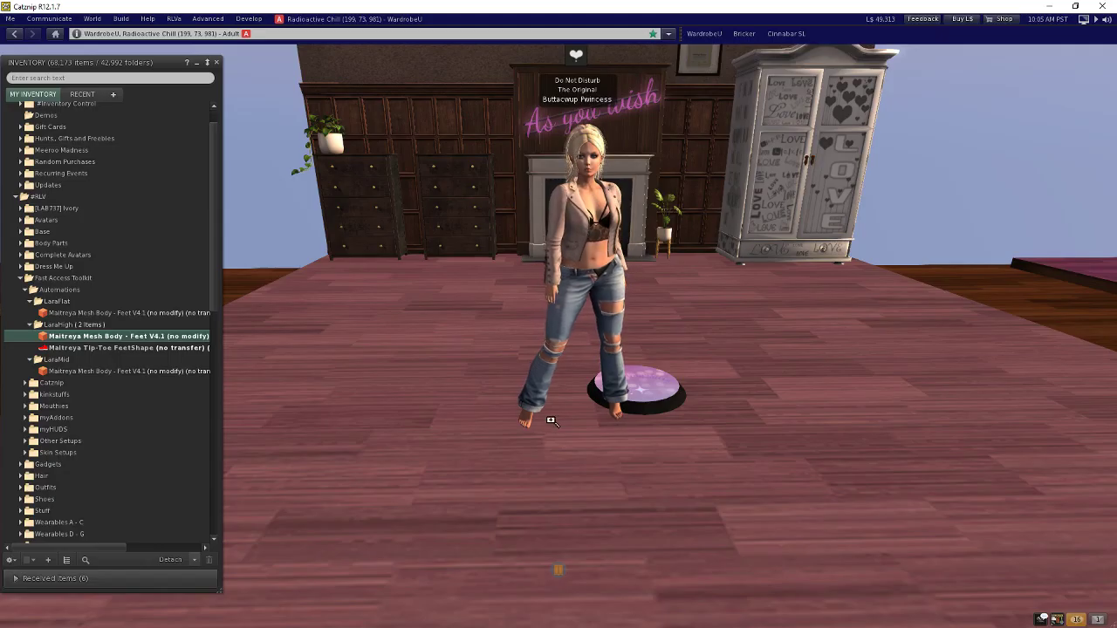
# - Put on the LaraFlat feet, then the LaraHigh feet, from the footdemo list
pyautogui.scroll(-5, 706, 507)
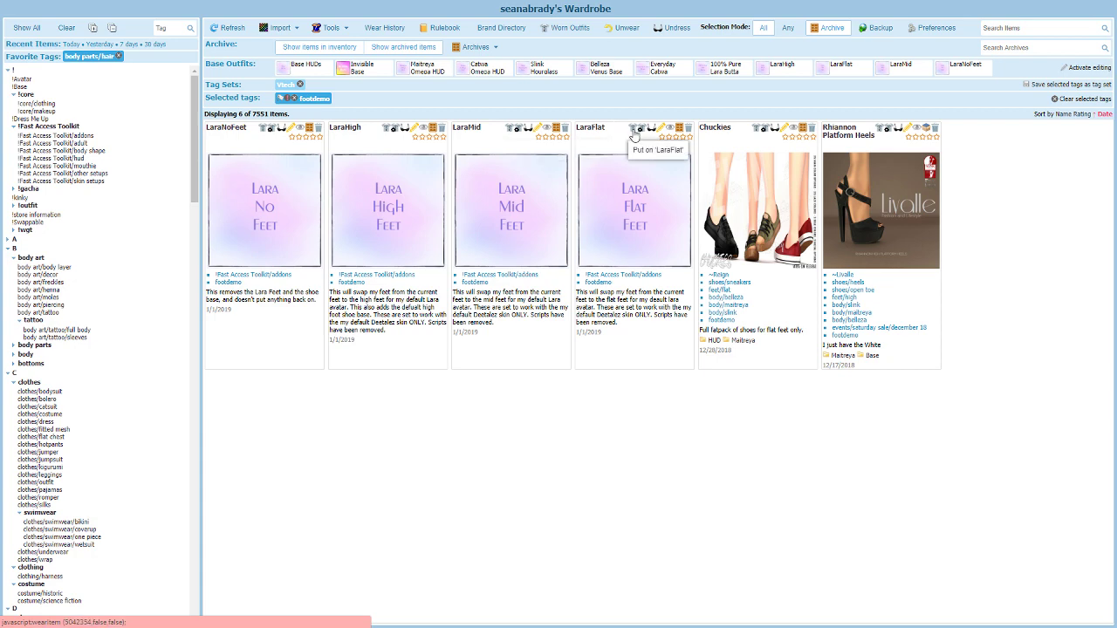
pyautogui.click(636, 135)
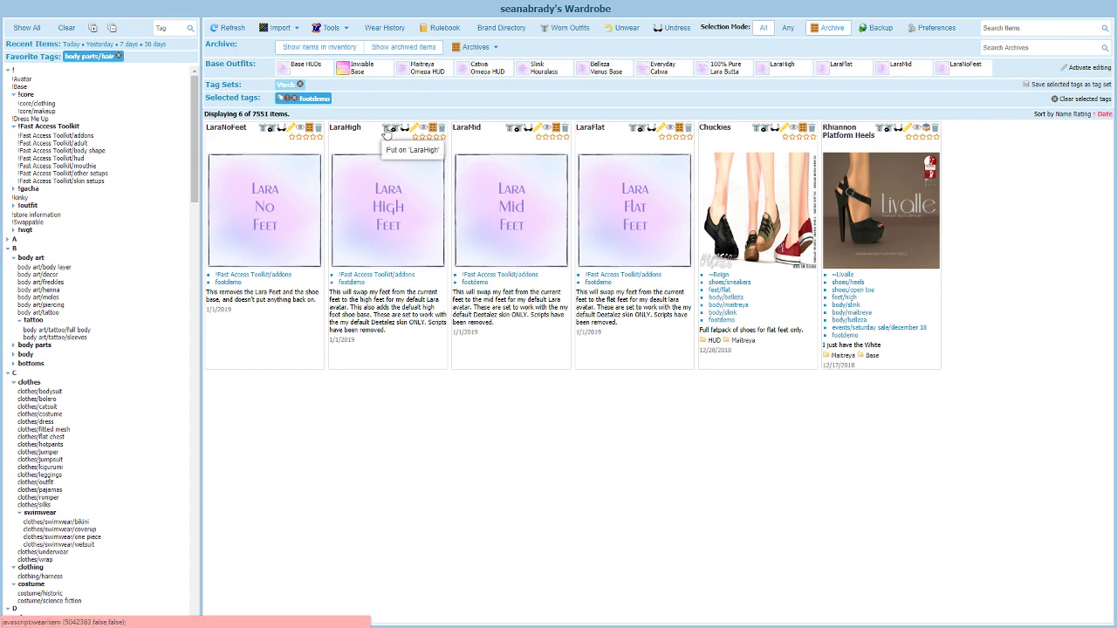
pyautogui.click(387, 131)
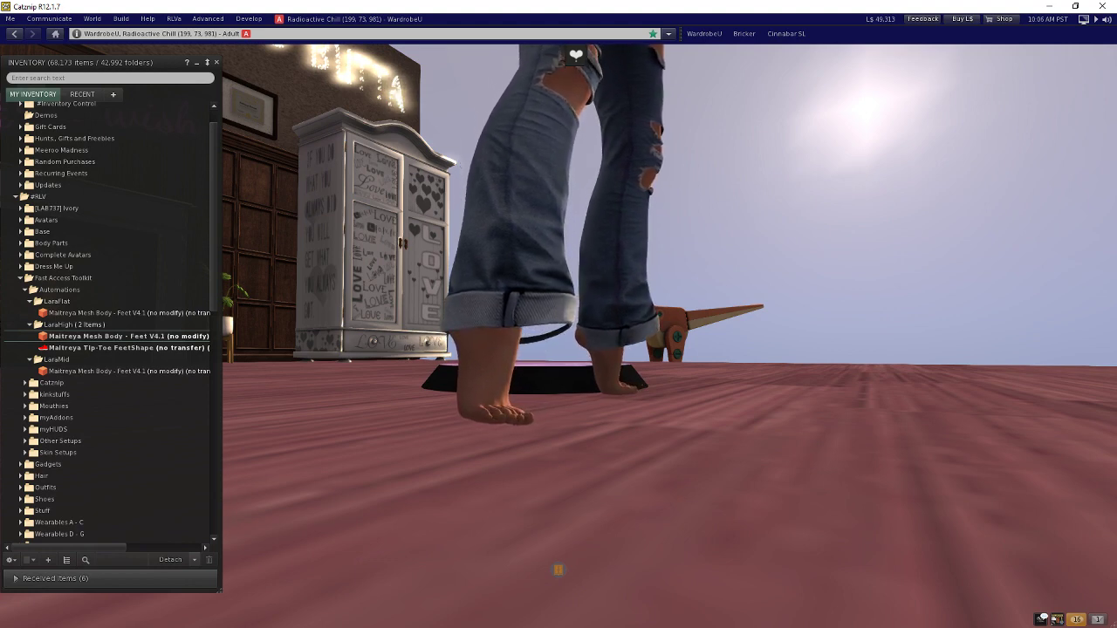
# - Walk the avatar past the pink disc and back to show off its tip-toe feet
pyautogui.press('Up')
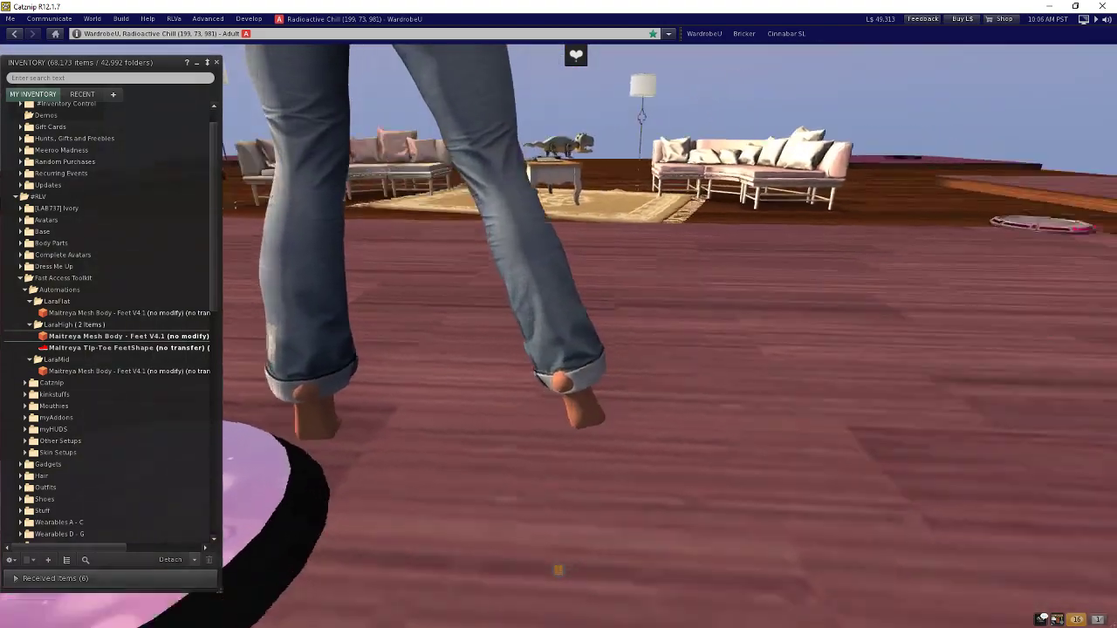
pyautogui.press('Down')
pyautogui.press('Left')
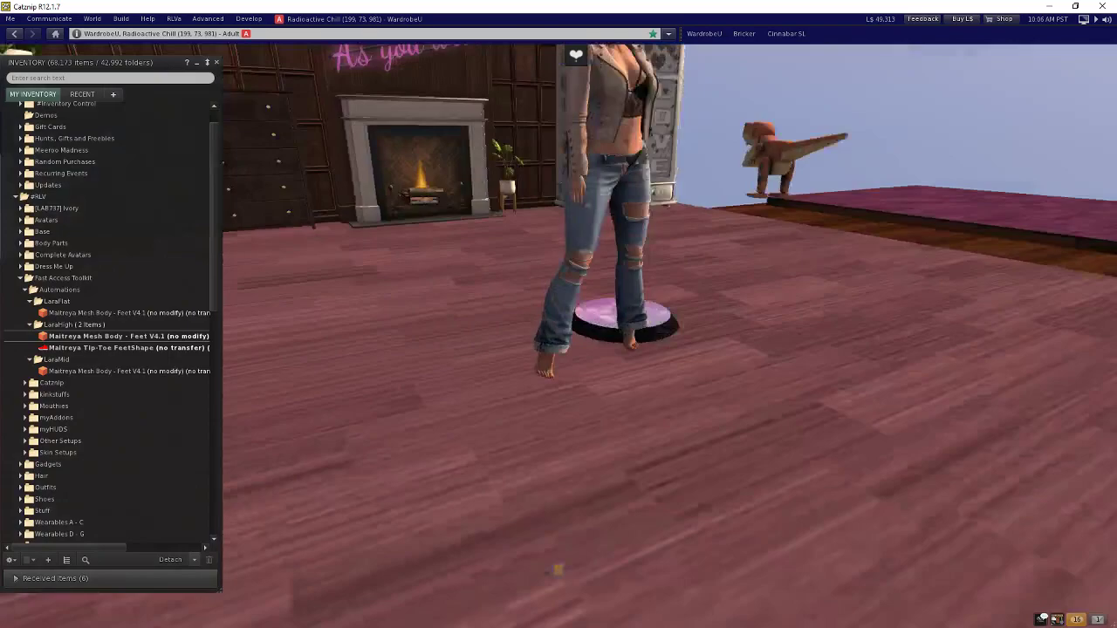
pyautogui.press('Down')
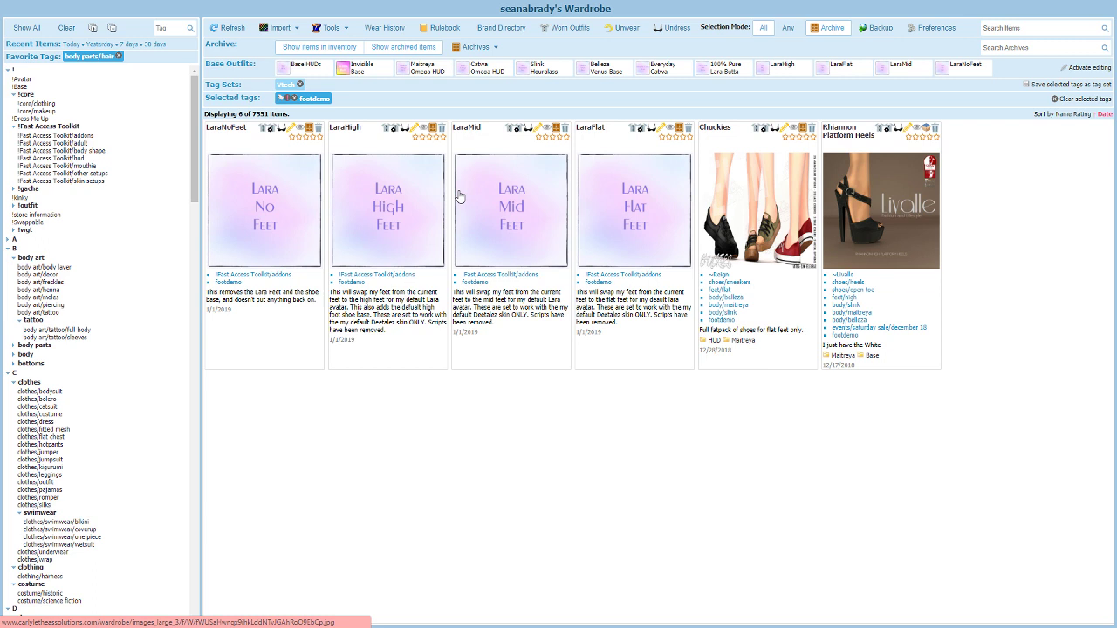
pyautogui.click(964, 66)
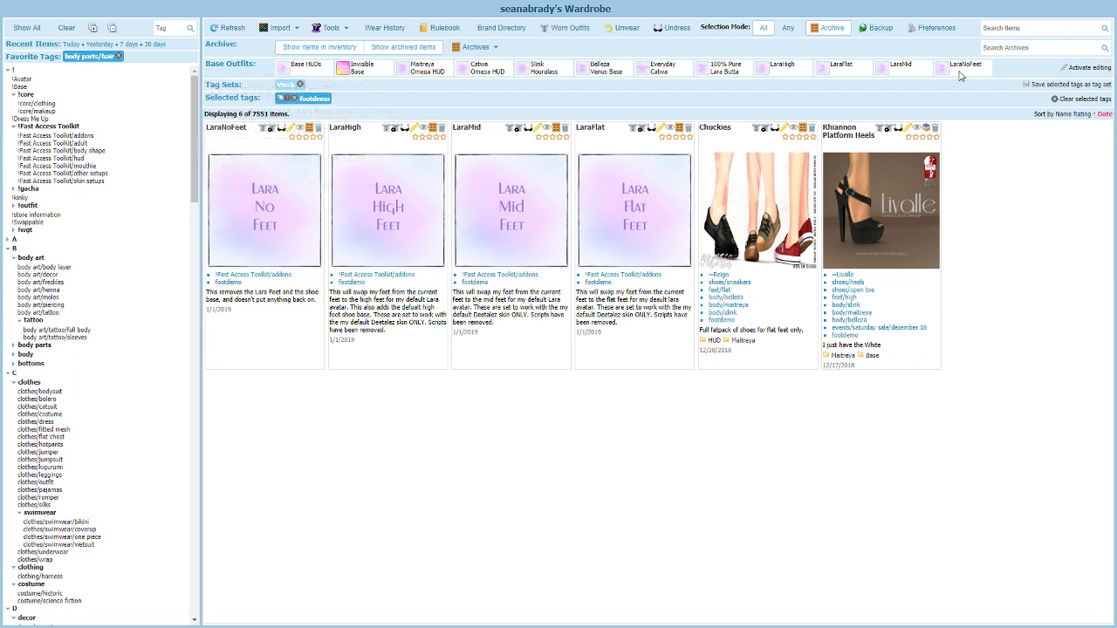
pyautogui.click(1088, 68)
pyautogui.click(988, 65)
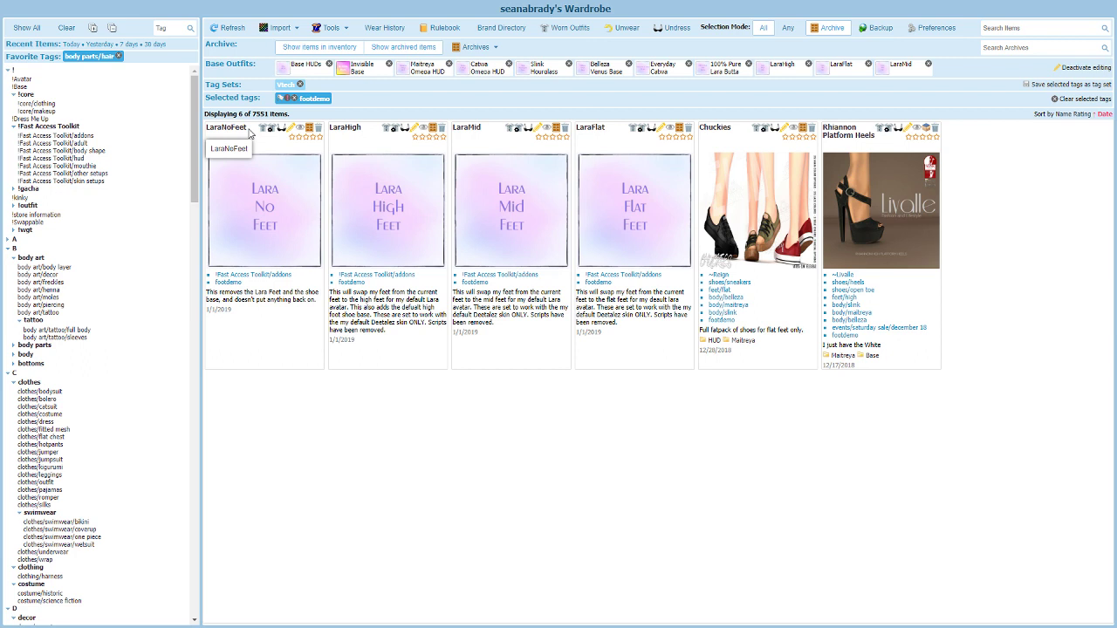
pyautogui.moveTo(249, 131); pyautogui.dragTo(955, 65)
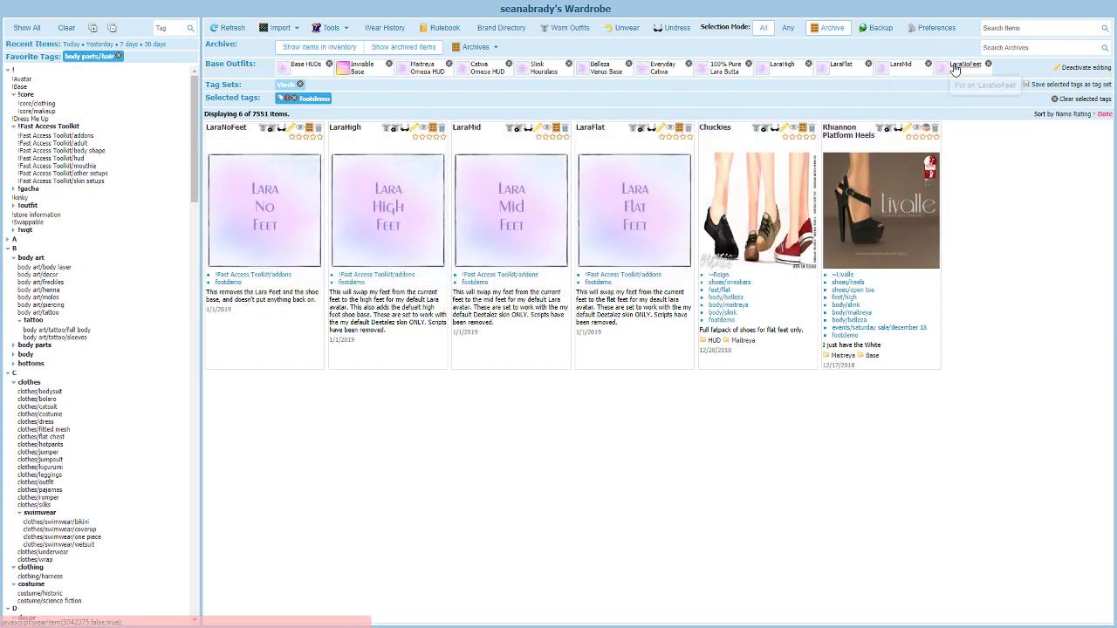
pyautogui.click(1082, 70)
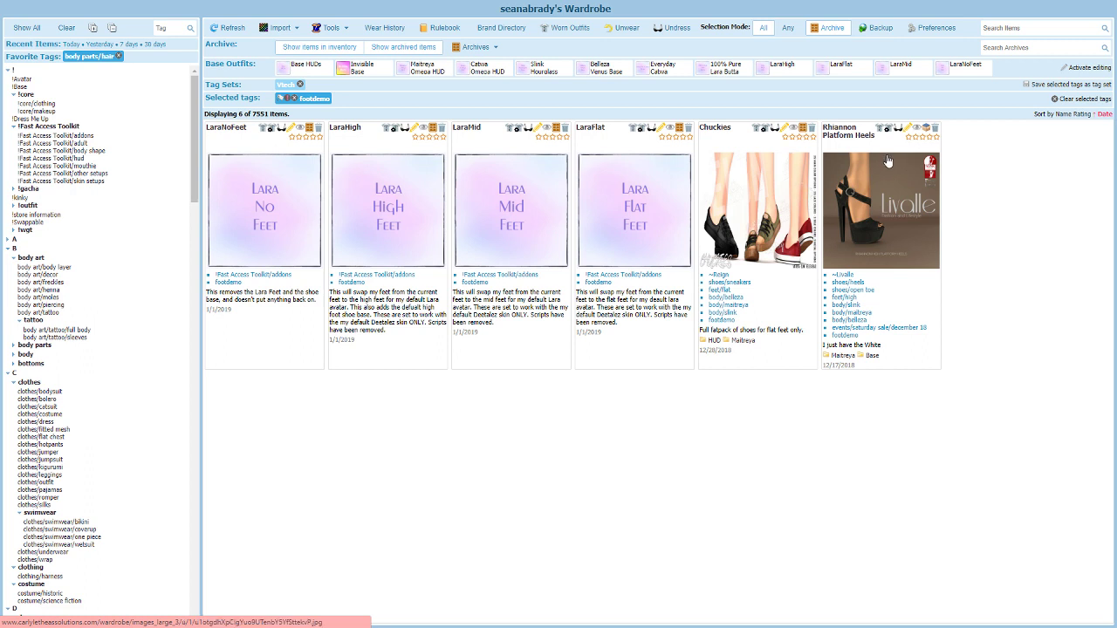
# - Keep Chuckies' Put On Base Outfits set to LaraFlat and save its properties
pyautogui.click(784, 129)
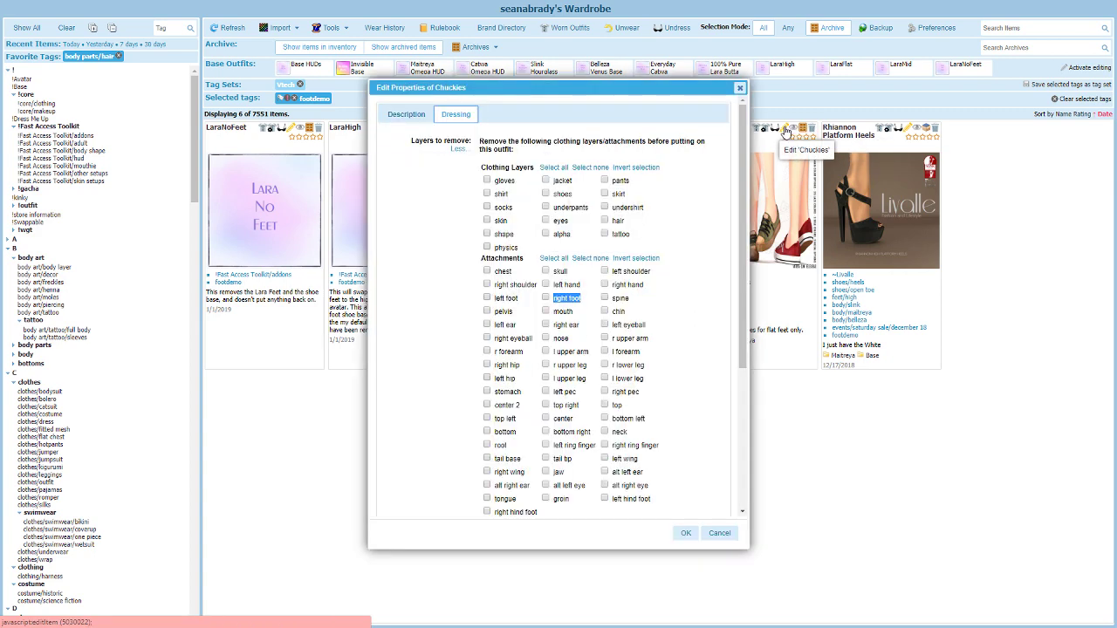
pyautogui.scroll(-5, 599, 377)
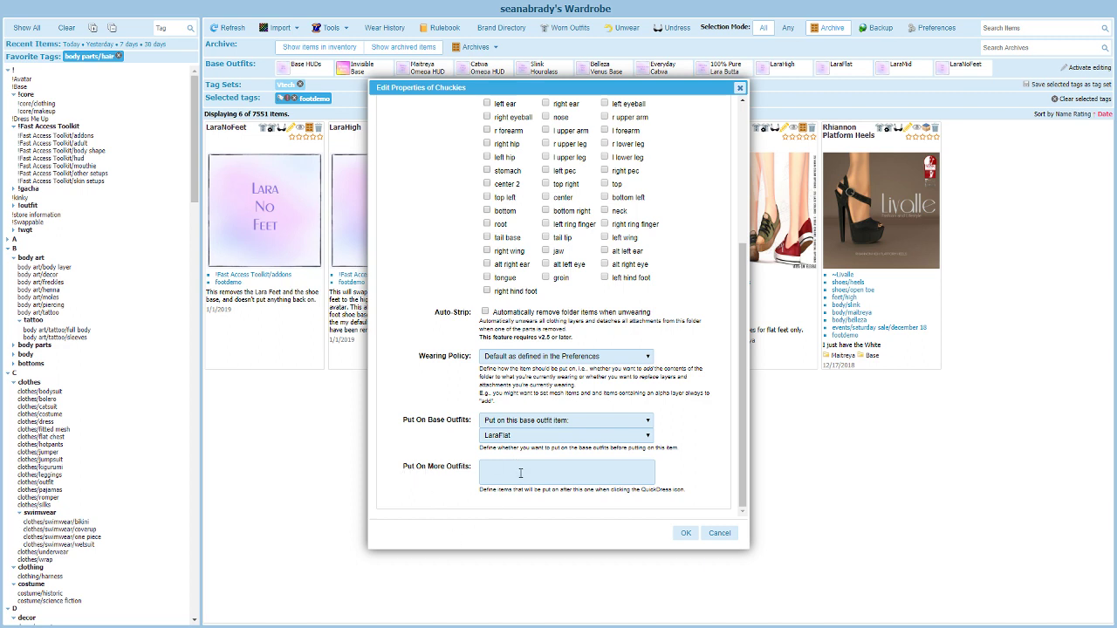
pyautogui.click(524, 472)
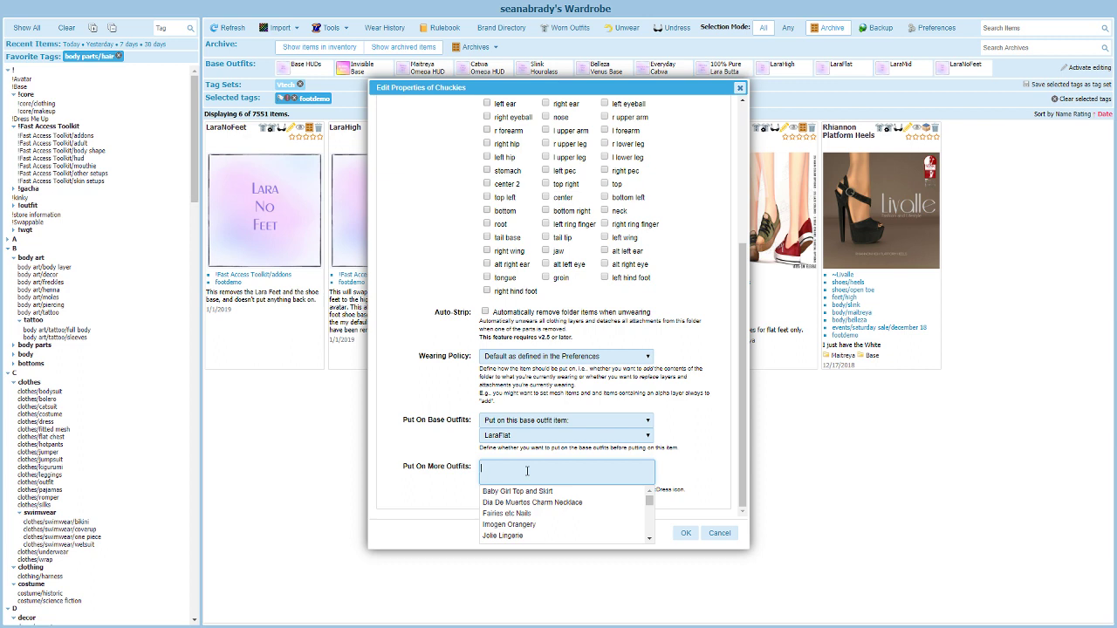
pyautogui.click(438, 398)
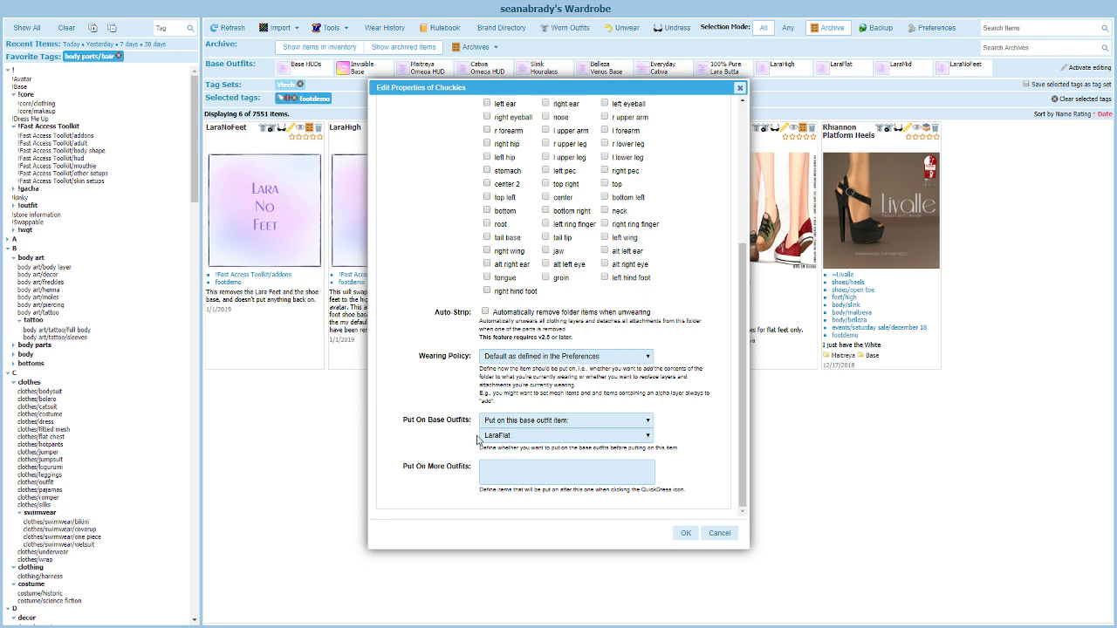
pyautogui.click(684, 534)
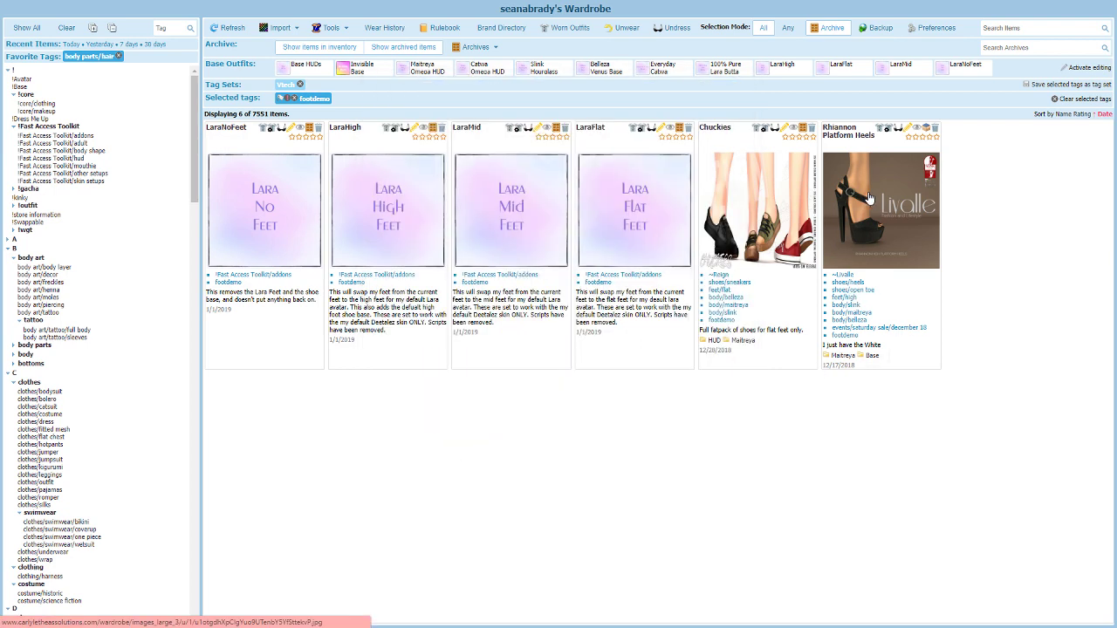
# - Set Rhiannon Platform Heels' base outfit to LaraHigh and save its properties
pyautogui.click(910, 130)
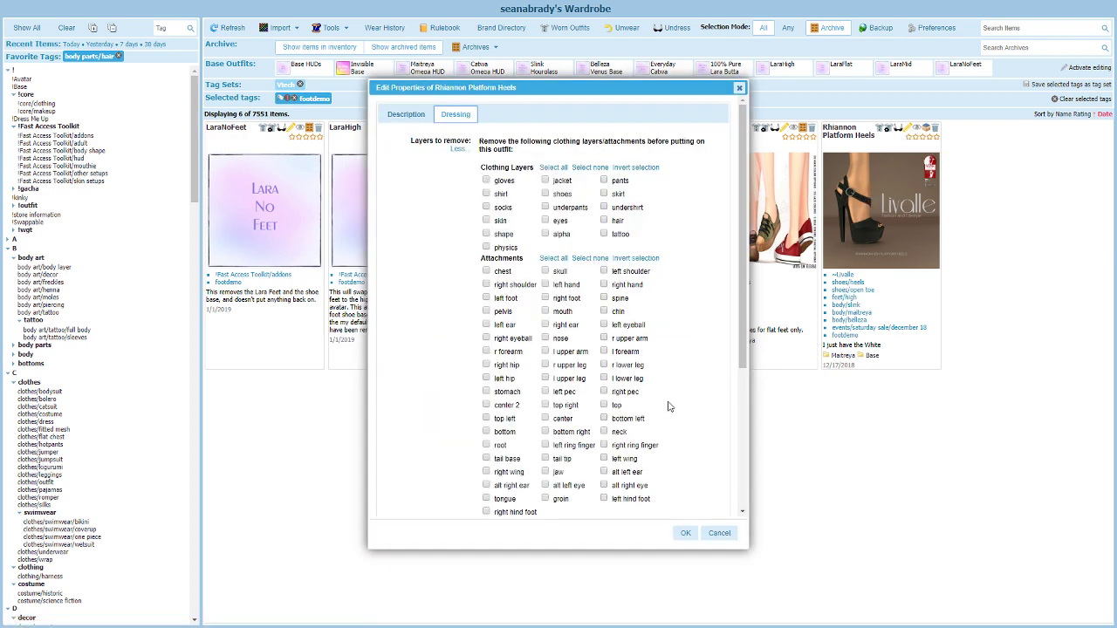
pyautogui.scroll(-3, 659, 427)
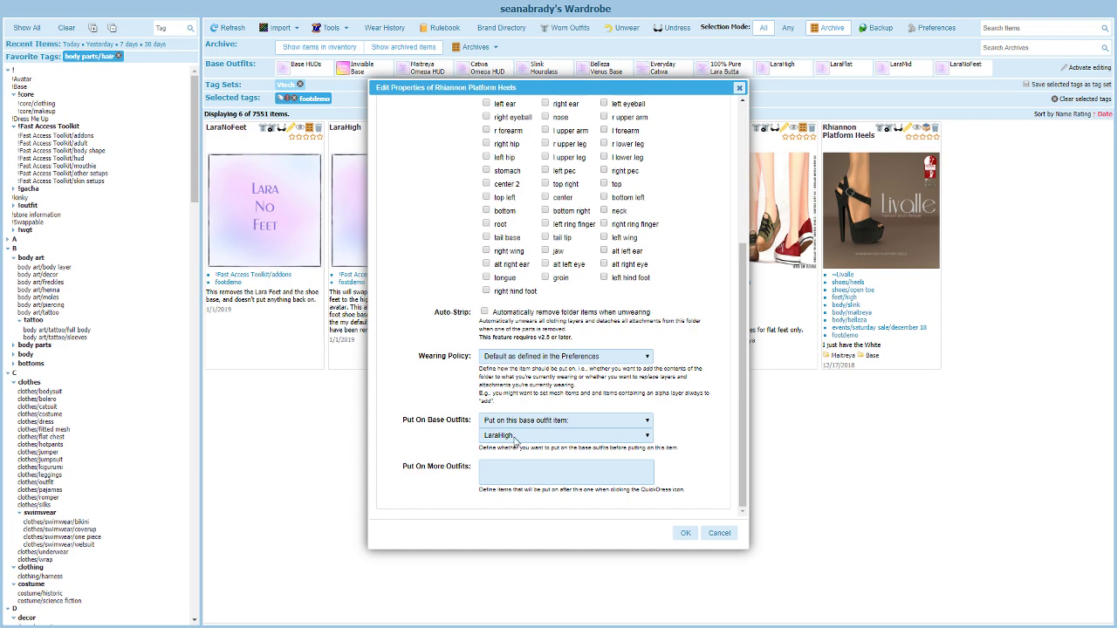
pyautogui.click(687, 534)
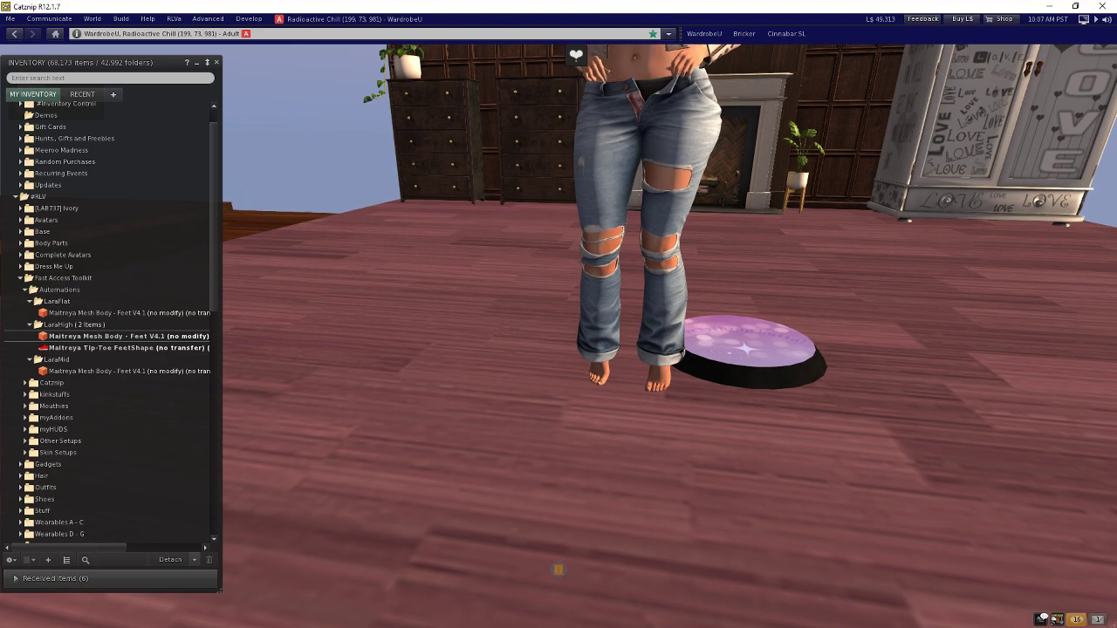
# - Orbit the camera around the avatar to check its LaraFlat mesh feet
pyautogui.moveTo(756, 293)
pyautogui.mouseDown()
pyautogui.moveTo(524, 279)
pyautogui.moveTo(756, 294)
pyautogui.mouseUp()
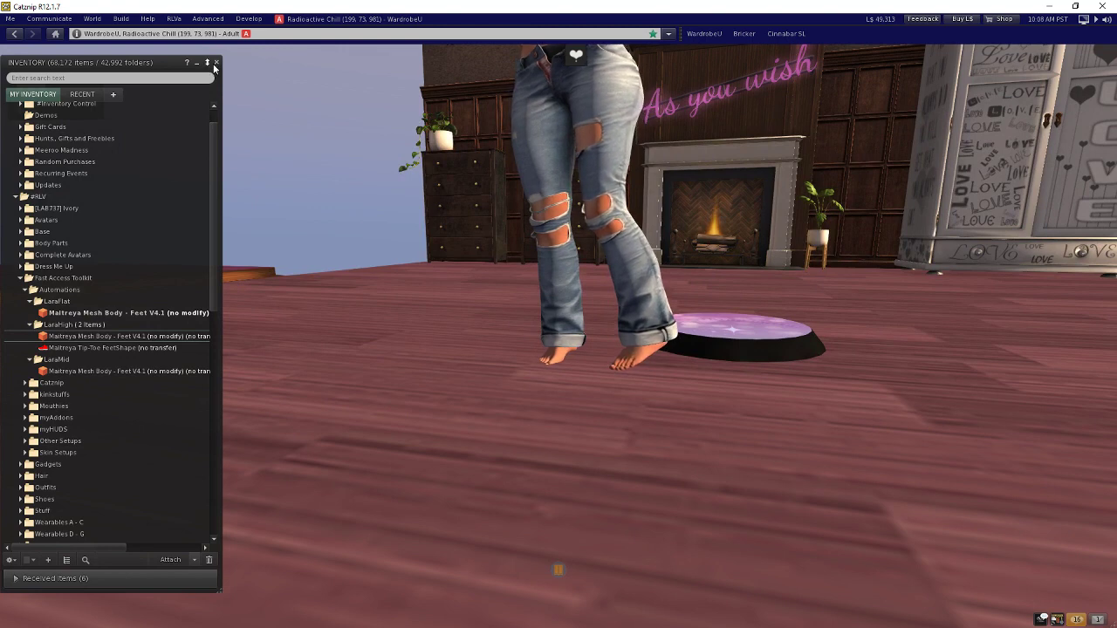
# - Close the inventory and orbit around the avatar to inspect the Chuckies sneakers
pyautogui.click(216, 62)
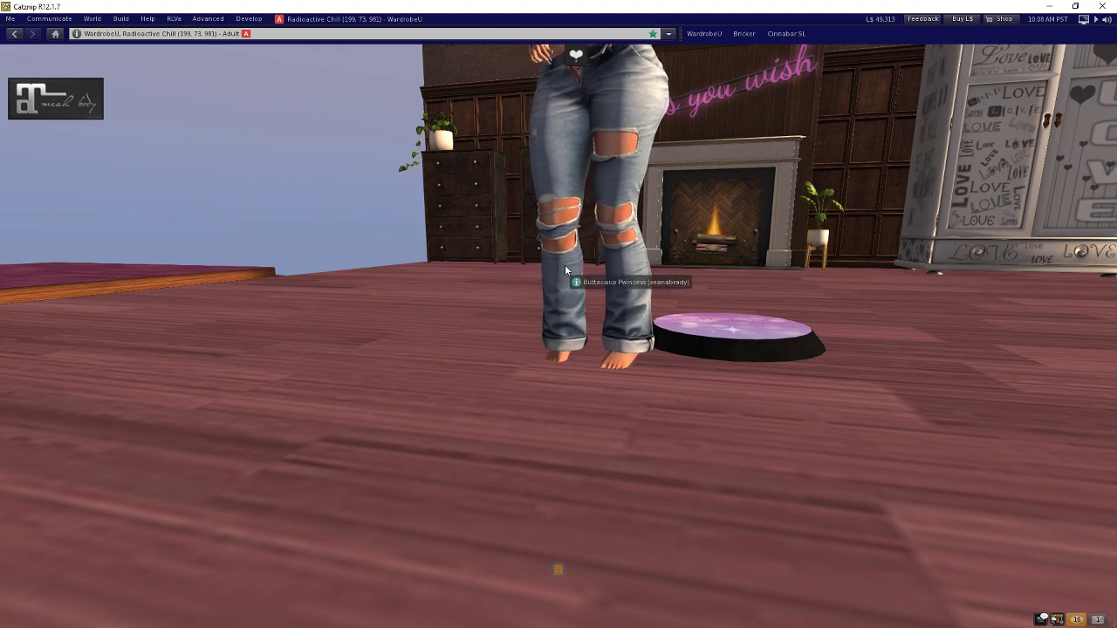
pyautogui.press('Escape')
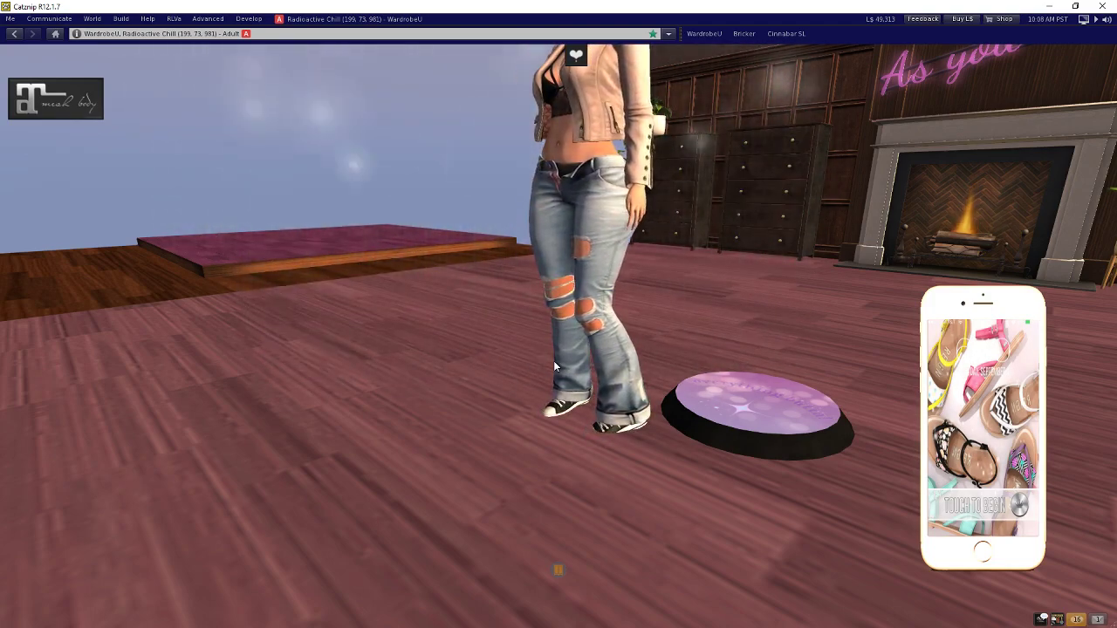
pyautogui.press('Escape')
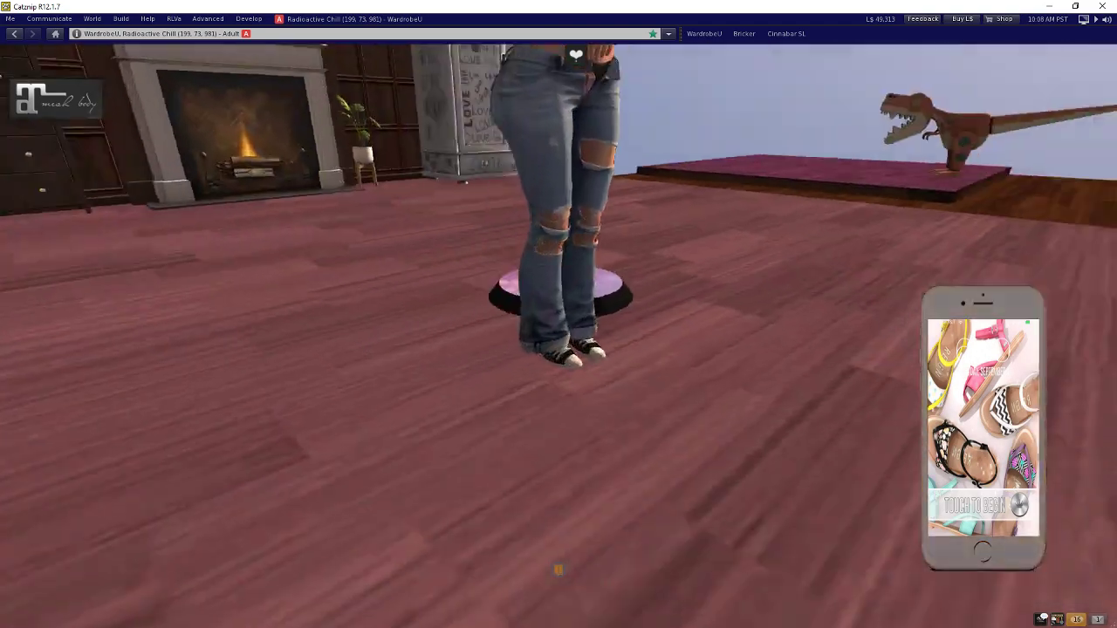
pyautogui.moveTo(565, 356)
pyautogui.mouseDown()
pyautogui.moveTo(489, 367)
pyautogui.moveTo(565, 356)
pyautogui.mouseUp()
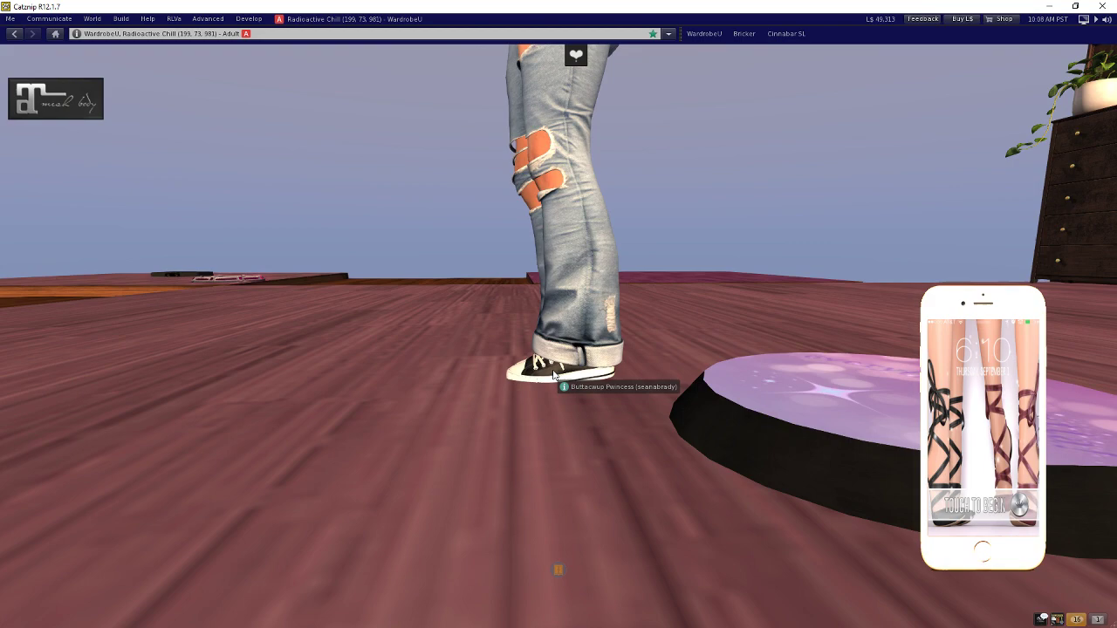
pyautogui.moveTo(554, 376); pyautogui.dragTo(1000, 384)
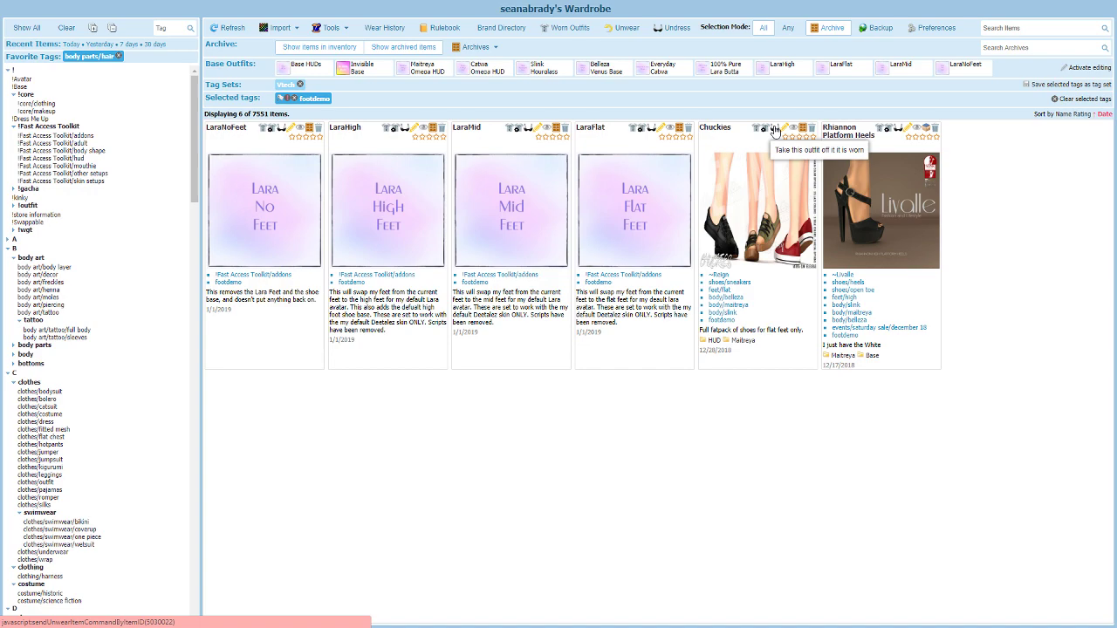
# - Take off the Chuckies sneakers and orbit around the avatar's bare flat feet
pyautogui.click(775, 129)
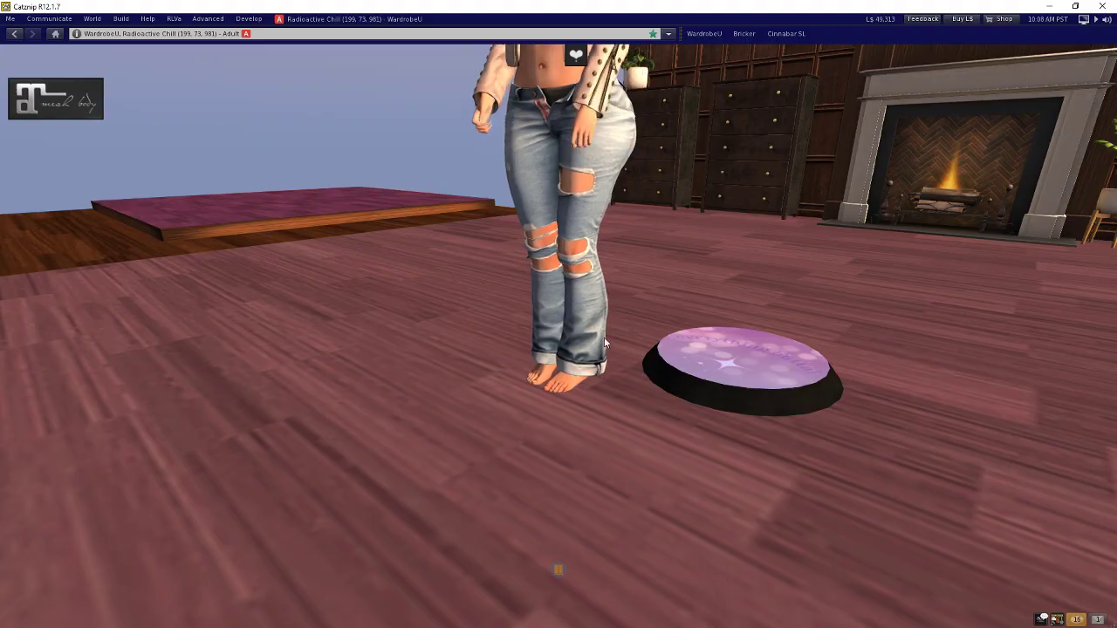
pyautogui.moveTo(572, 365); pyautogui.dragTo(454, 350)
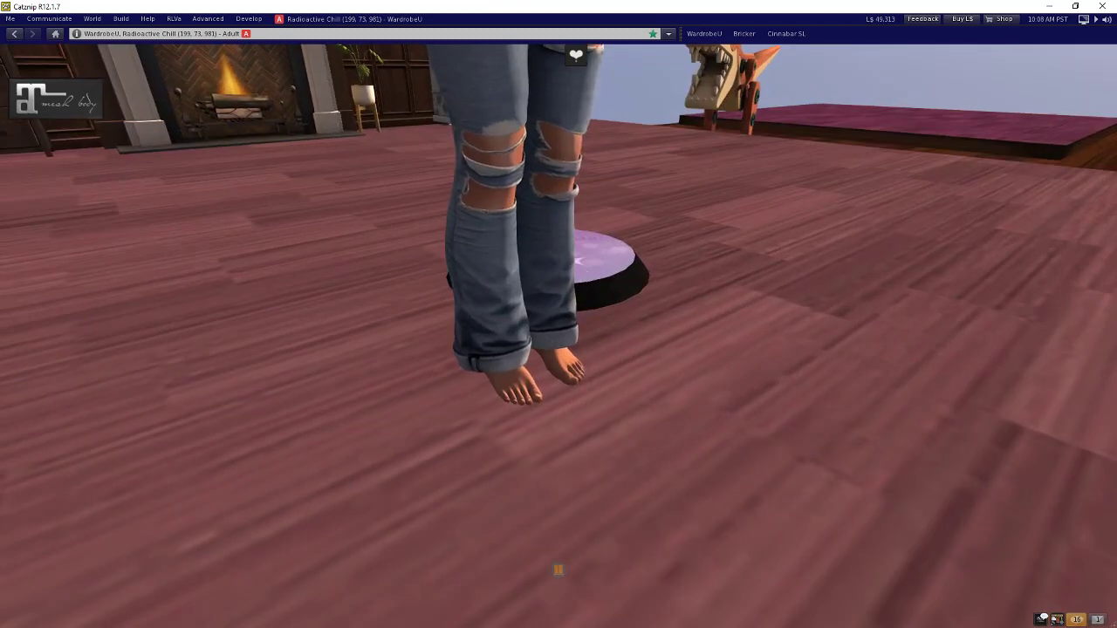
pyautogui.hotkey('alt', 'Tab')
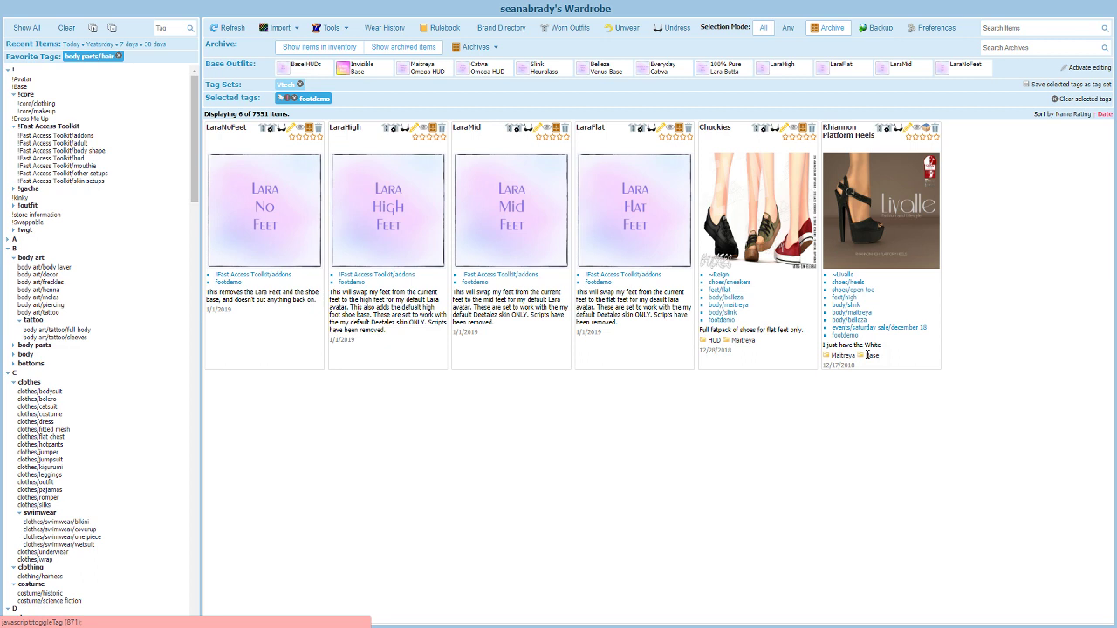
# - Put on the Rhiannon Platform Heels and swing the view around the avatar
pyautogui.click(883, 130)
pyautogui.hotkey('alt', 'Tab')
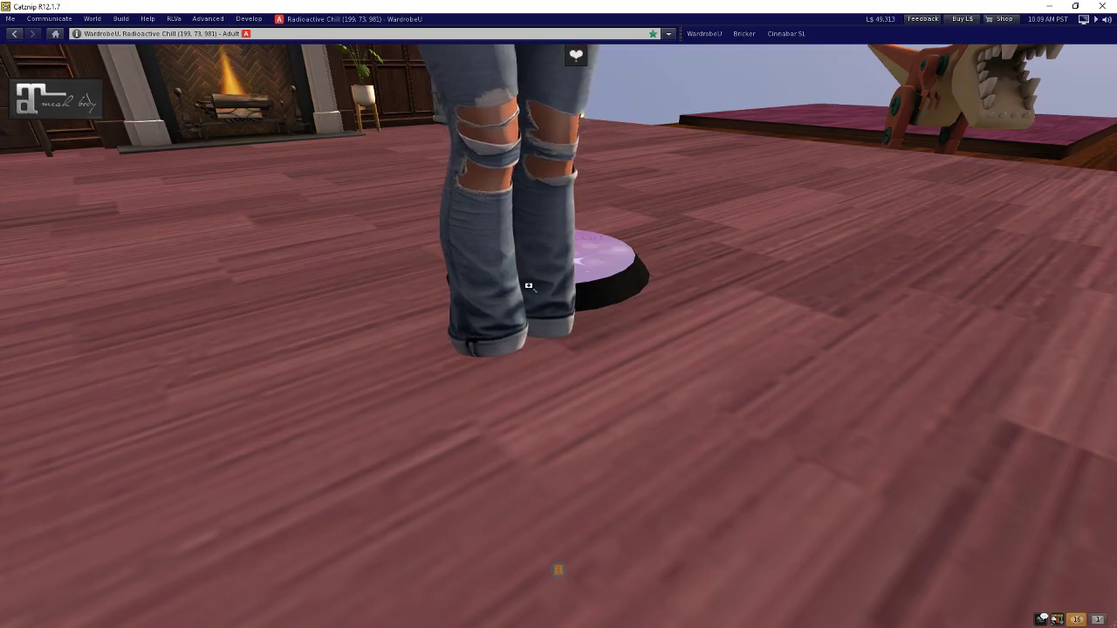
pyautogui.press('Left')
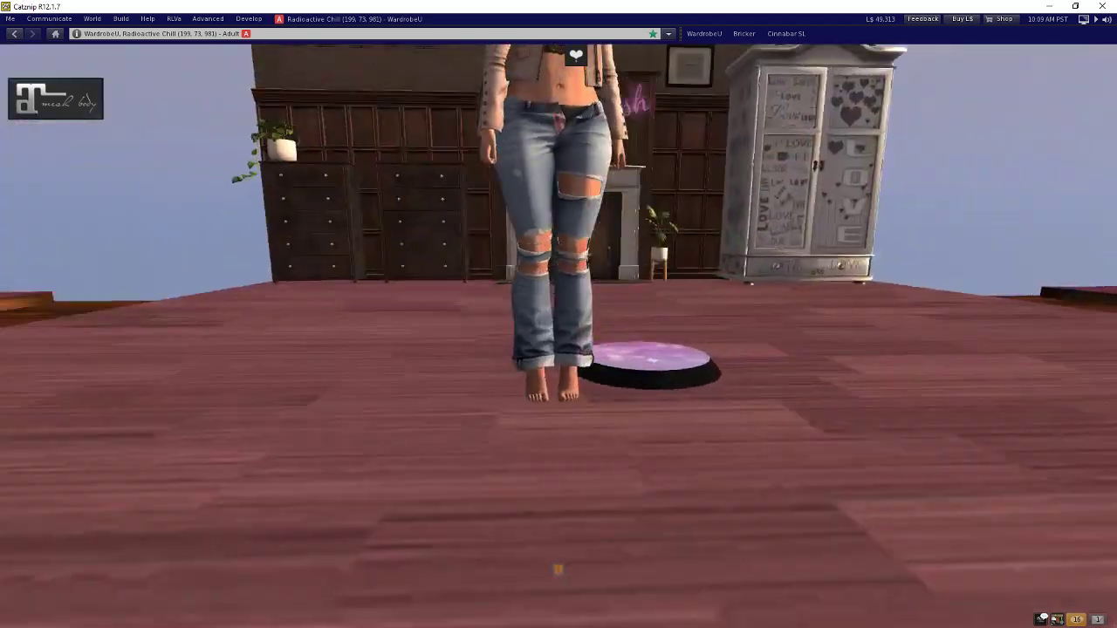
pyautogui.press('Left')
pyautogui.press('Right')
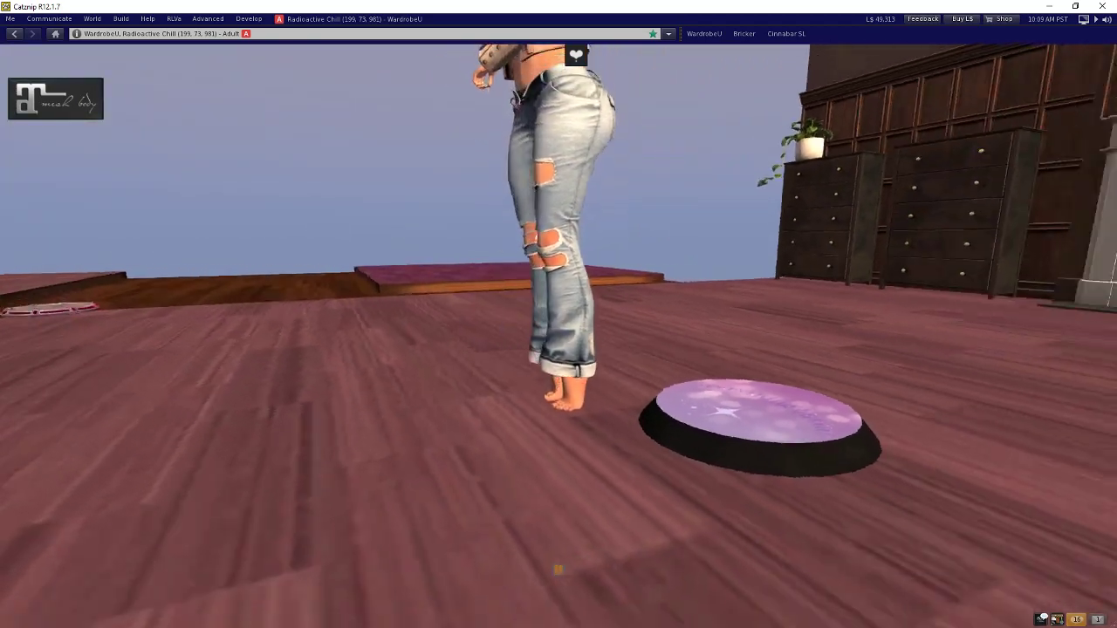
pyautogui.press('Right')
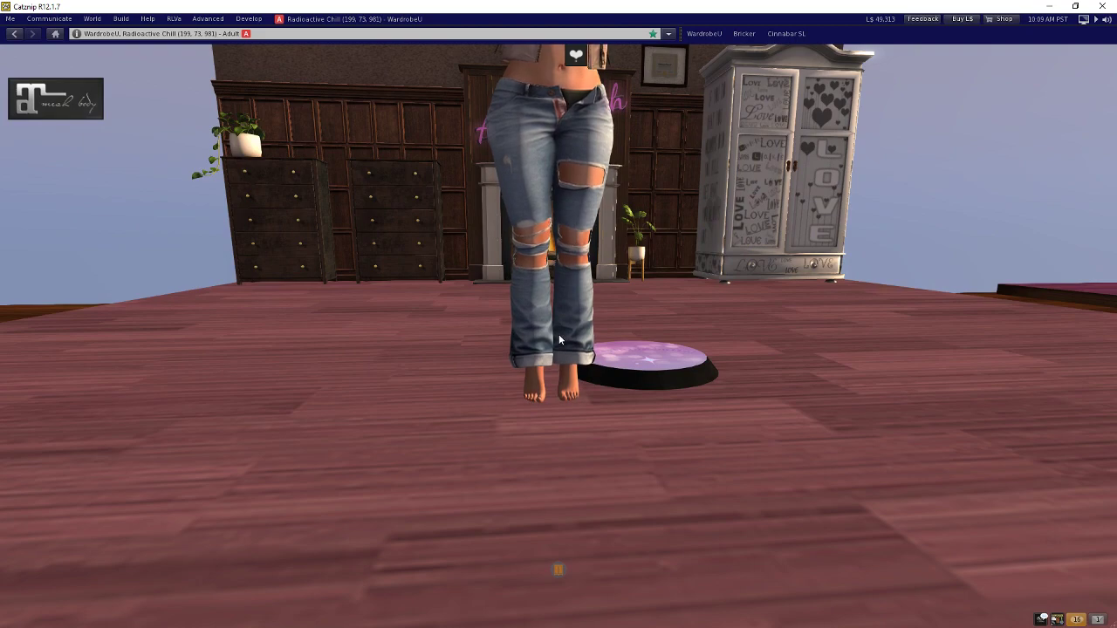
# - Focus on the avatar's legs and orbit behind to inspect the white heels
pyautogui.scroll(-1, 671, 330)
pyautogui.press('Right')
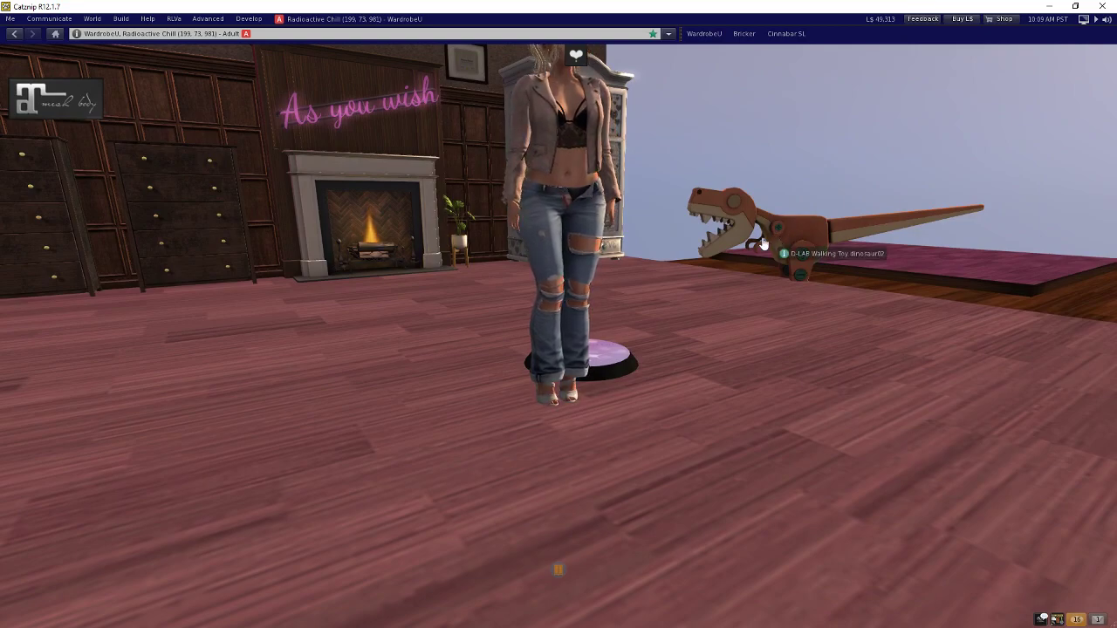
pyautogui.keyDown('alt'); pyautogui.click(560, 363); pyautogui.keyUp('alt')
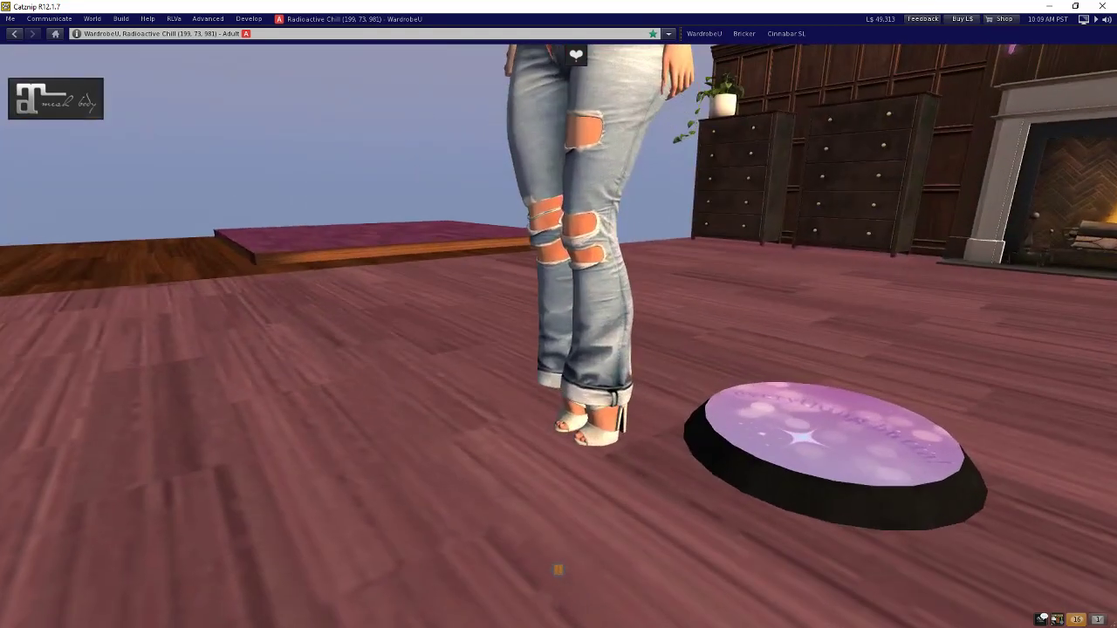
pyautogui.press('Right')
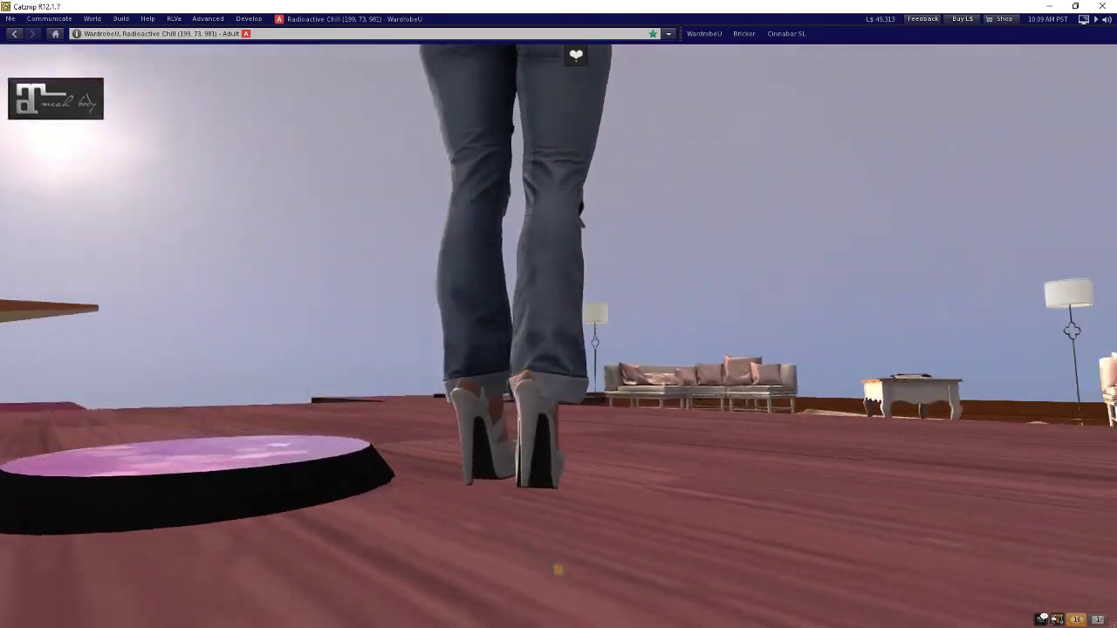
pyautogui.press('Right')
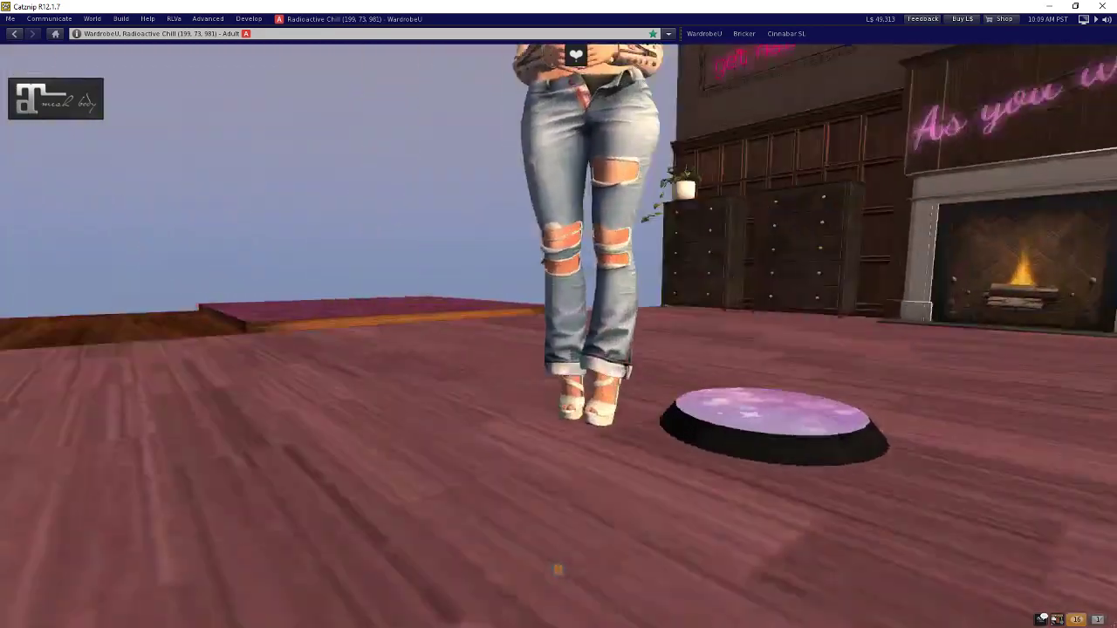
pyautogui.press('Right')
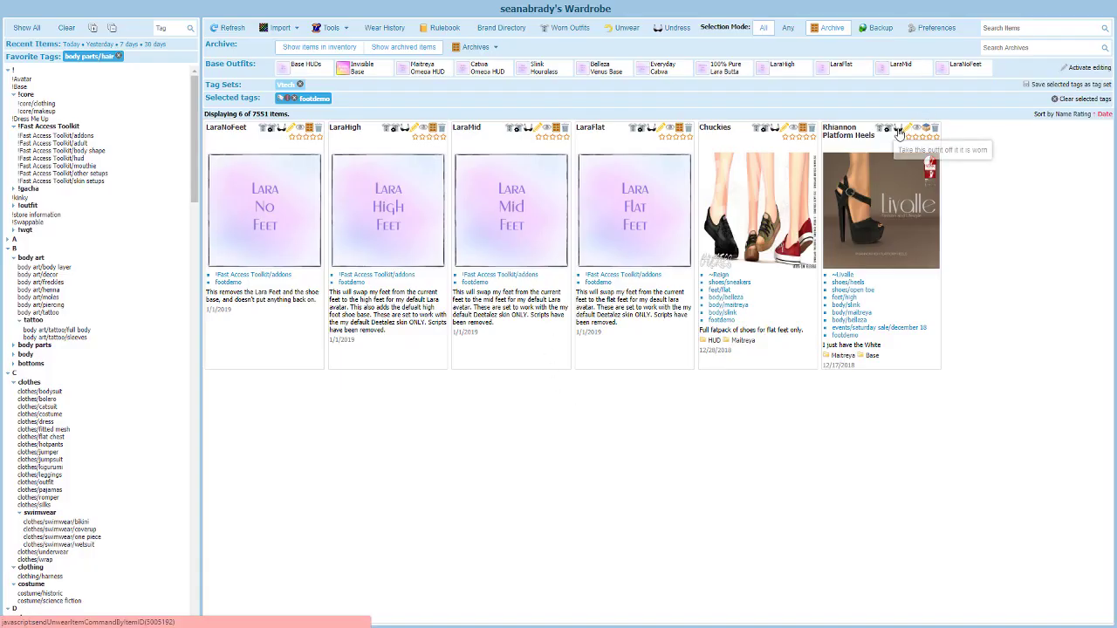
# - Take off the Rhiannon Platform Heels and pull the camera back to the barefoot avatar
pyautogui.click(899, 131)
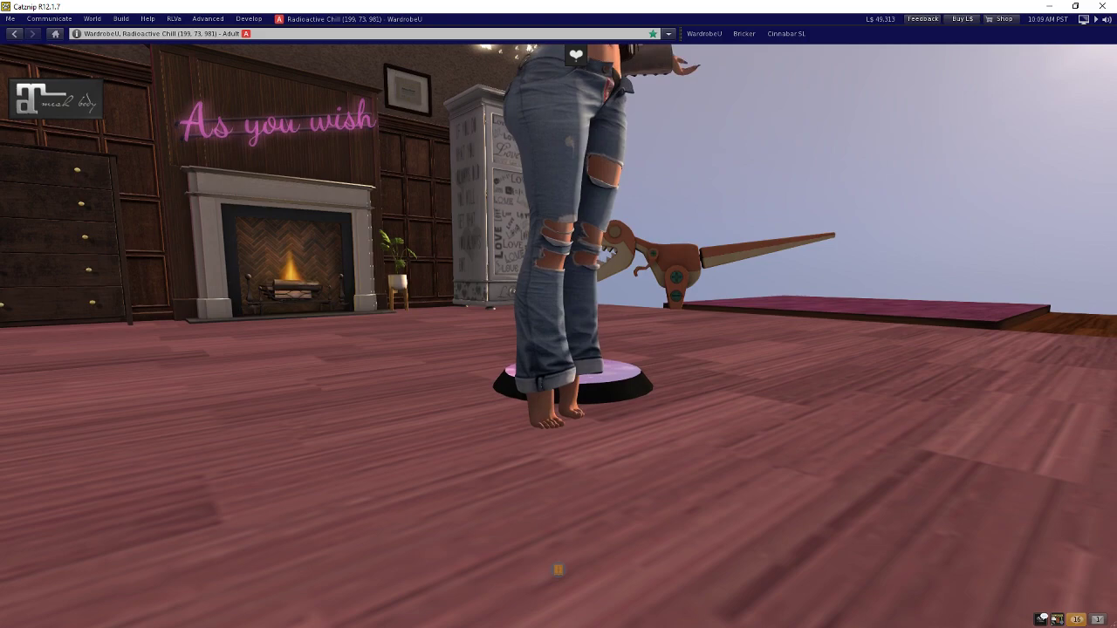
pyautogui.press('Left')
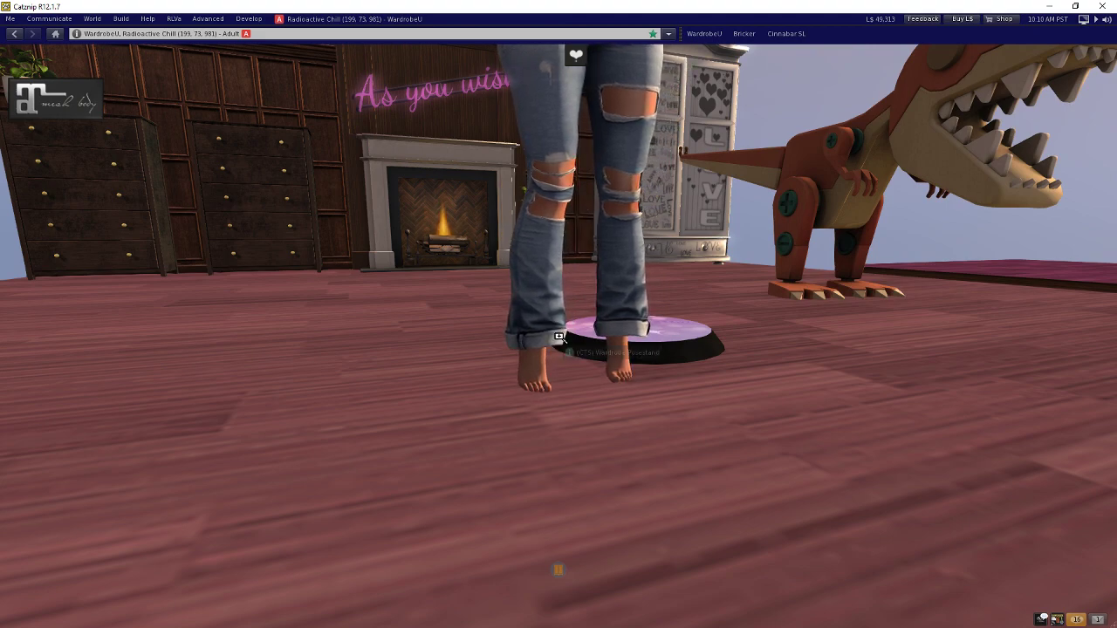
pyautogui.press('Escape')
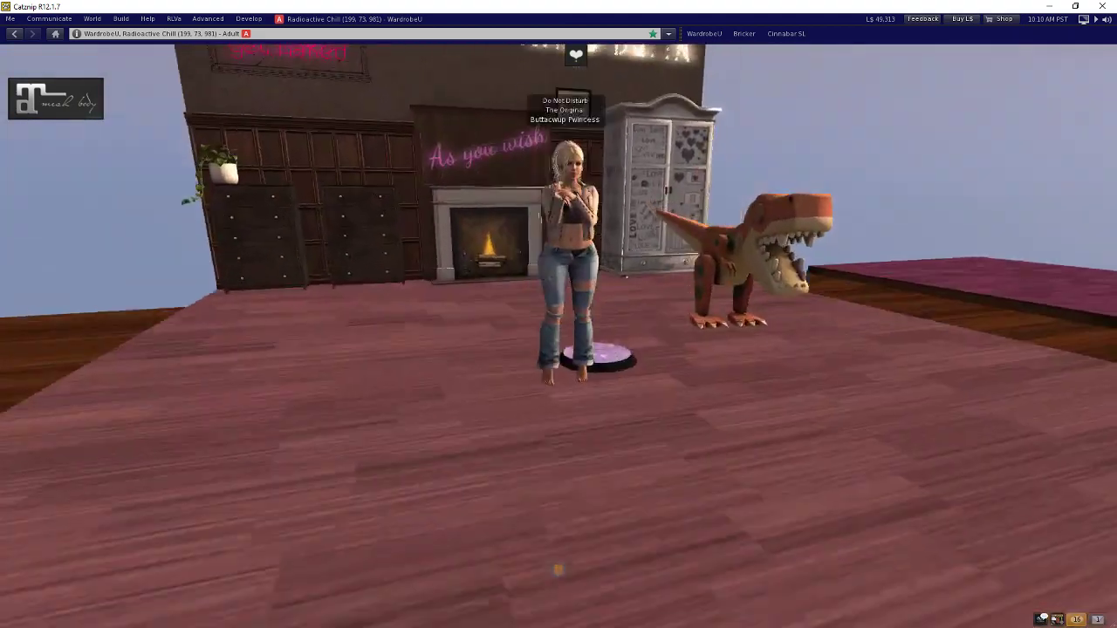